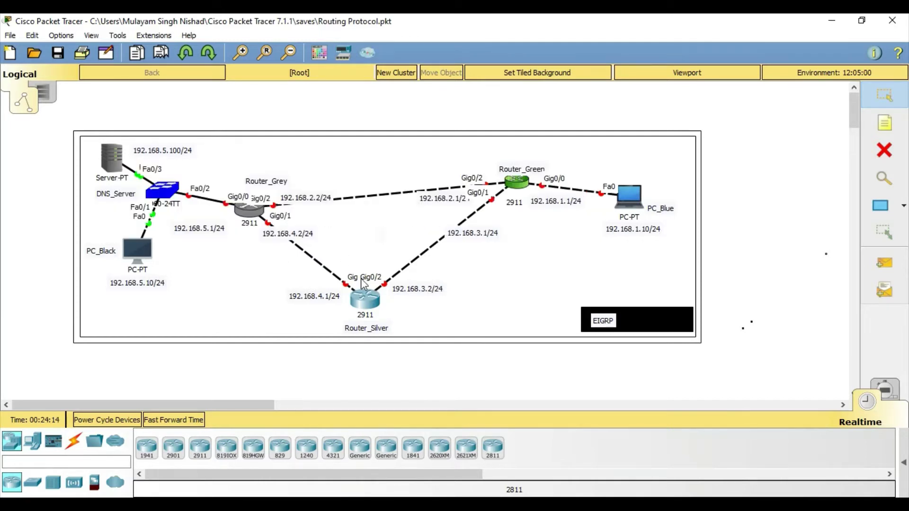
Open Router_Green's command line and enter configuration mode for interface g0/0.
mouse_move(364, 302)
mouse_move(247, 232)
left_click(517, 182)
type("config t")
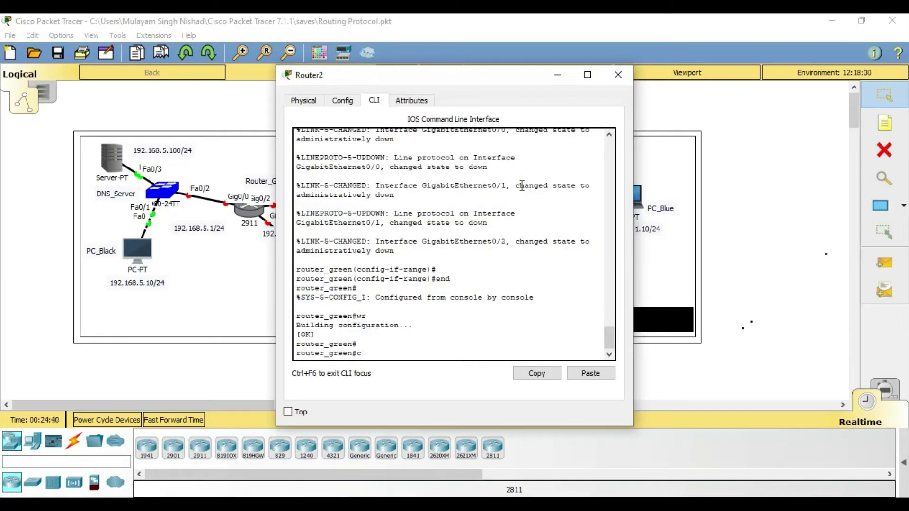
key("Return")
type("int g")
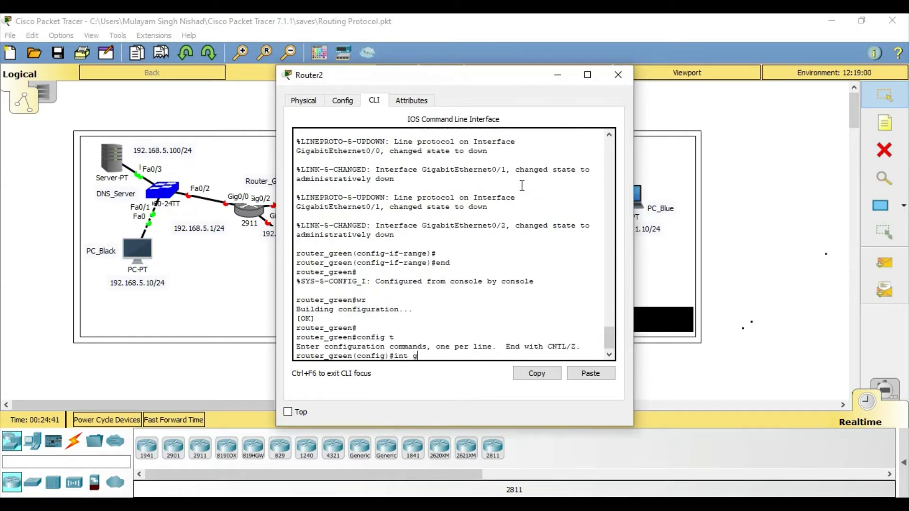
type("0/0")
key("Return")
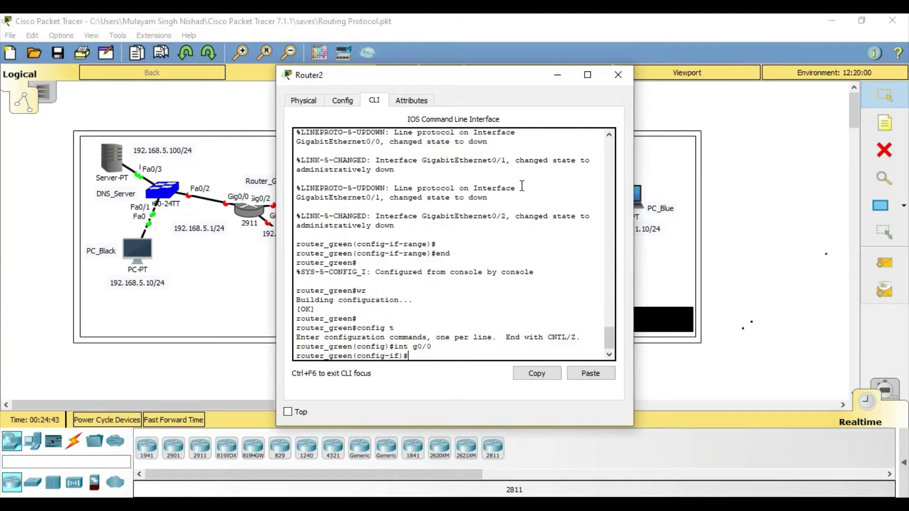
Move the router window off the topology and try to assign g0/0 the address "192.168.1.1." with mask 255.255.255.0.
left_click_drag(516, 76, 699, 228)
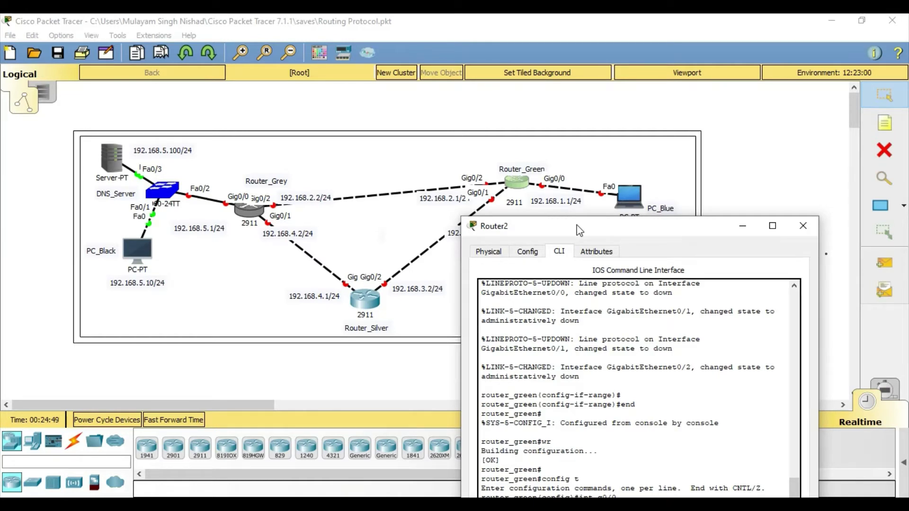
left_click_drag(582, 231, 563, 164)
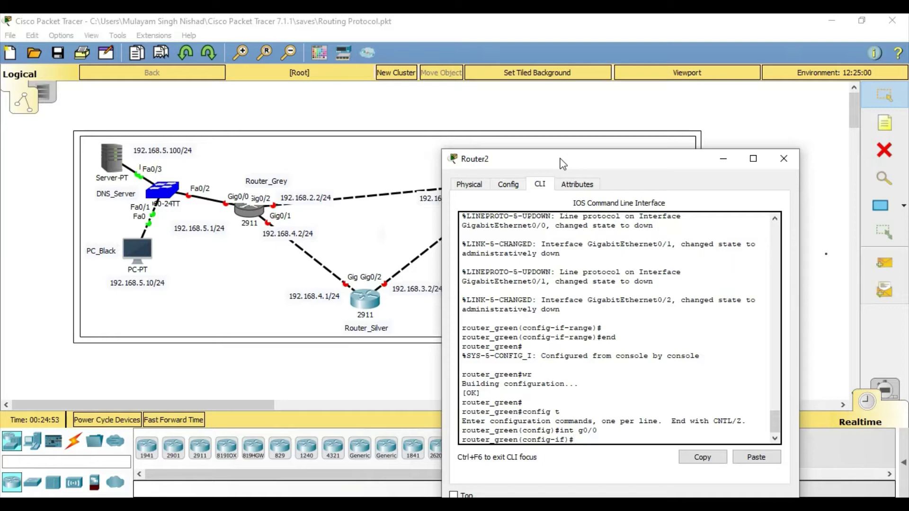
type("i")
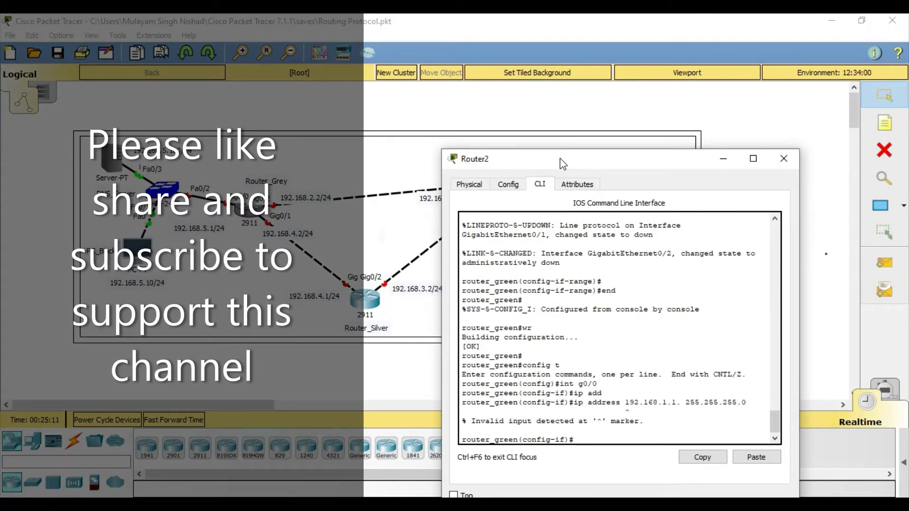
Enable Router_Green's interface g0/0 with no shut, leave configuration mode and close the router window.
type("no shut")
key("Return")
key("Return")
key("Return")
type("end")
key("Return")
key("Return")
key("Return")
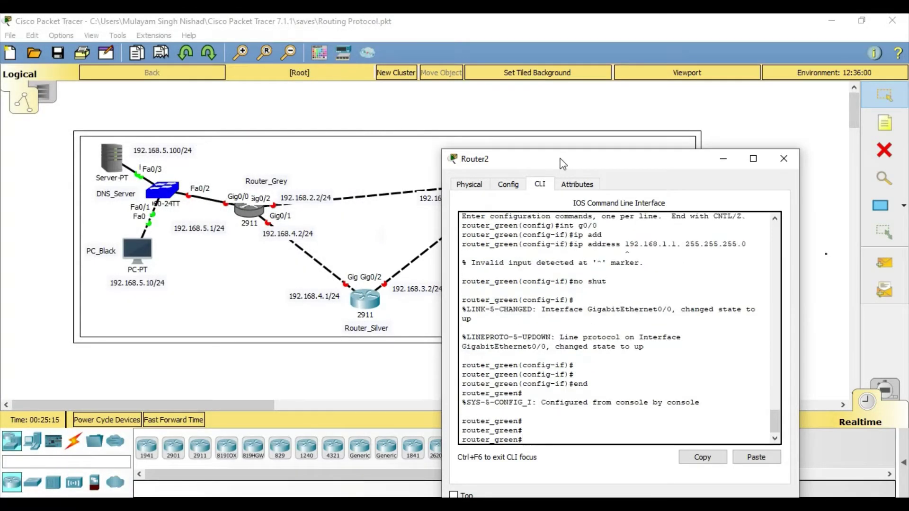
left_click(784, 158)
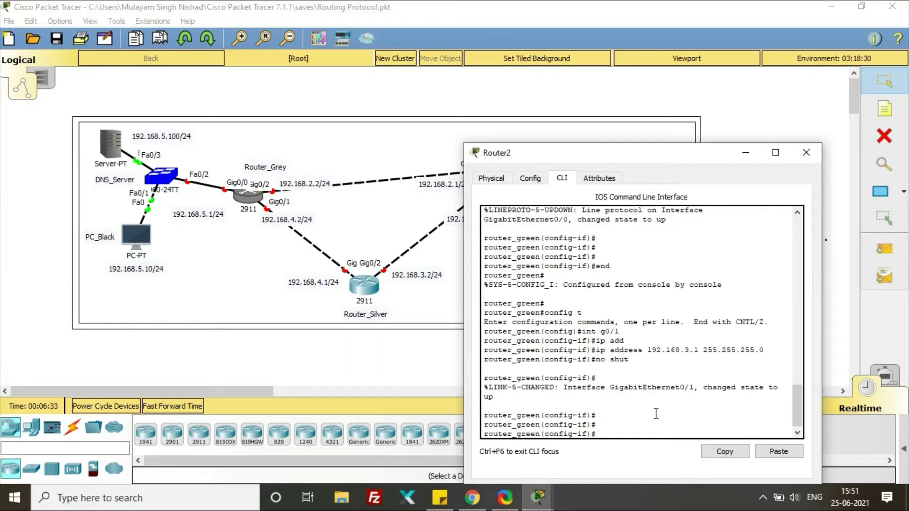
Assign IP address 192.168.2.1 with mask 255.255.255.0 to Router_Green's interface g0/2.
type("int g0/2")
key("Return")
type("ip add")
key("Return")
type("ip address 192.168.")
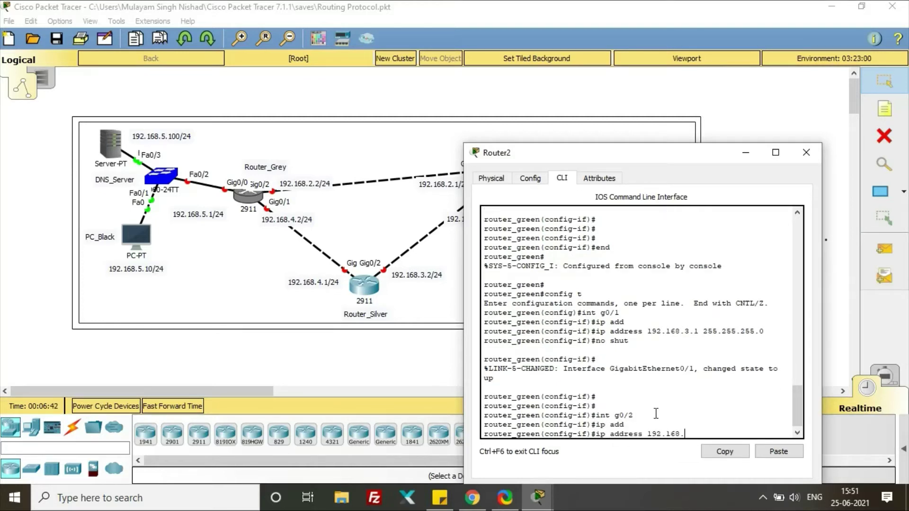
type("2.1 255.255.255.0")
key("Return")
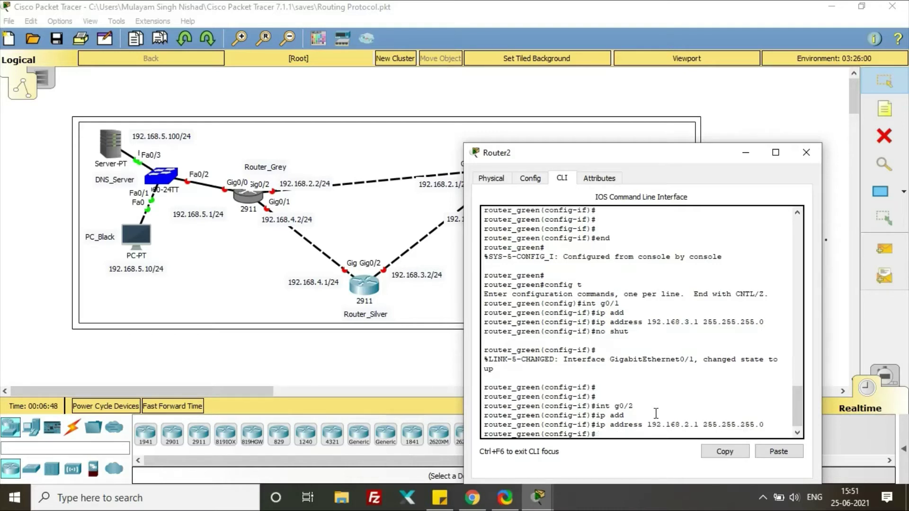
Enable Router_Green's interface g0/2 with no shut, leave configuration mode and close the router window.
type("no shtu")
key("Return")
key("Return")
type("no shut")
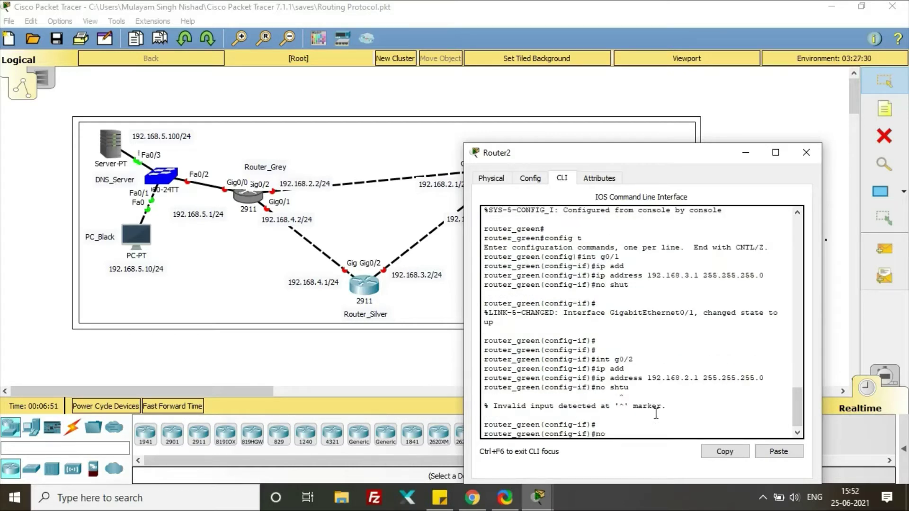
key("Return")
key("Return")
type("end")
key("Return")
key("Return")
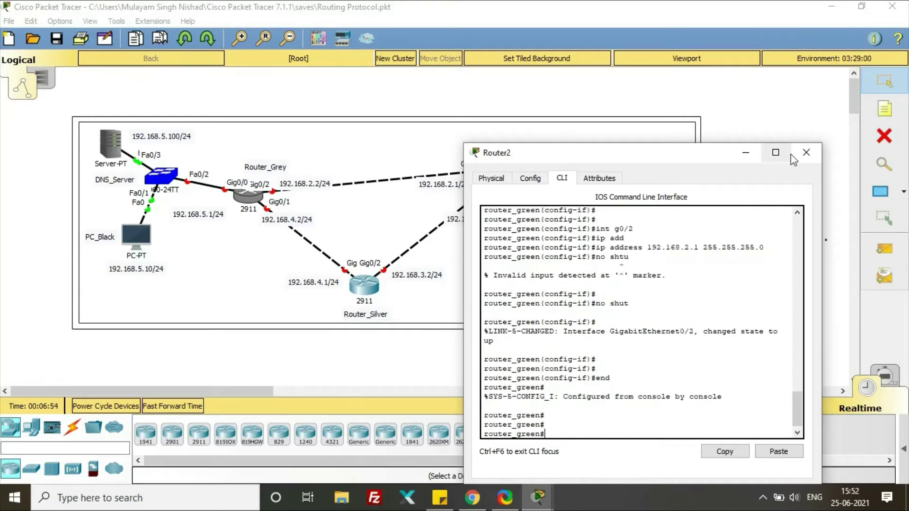
left_click(807, 152)
Open Router_Silver's command line beside the topology and enter global configuration mode.
left_click(364, 282)
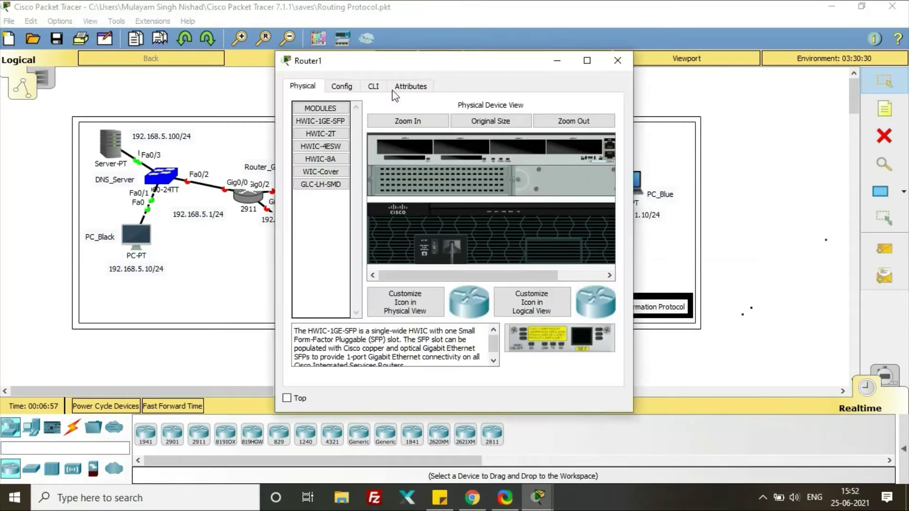
left_click(374, 86)
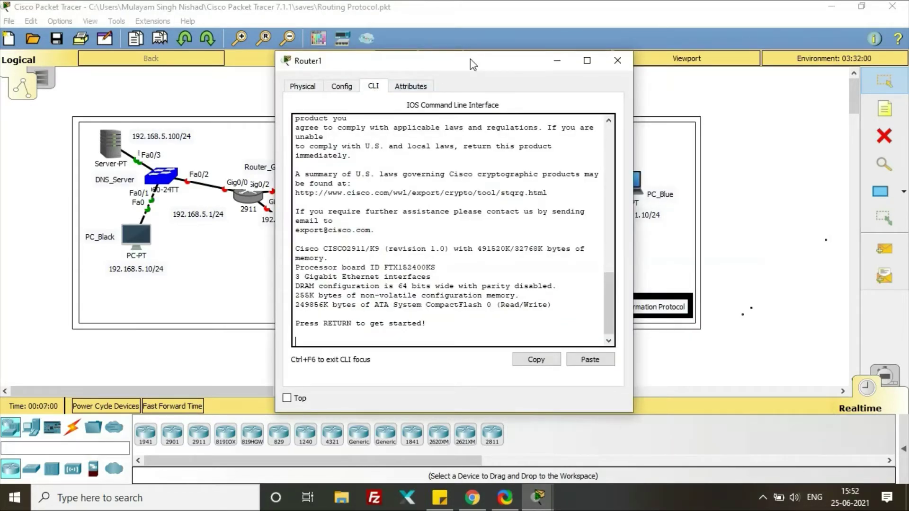
left_click_drag(468, 58, 709, 90)
key("Return")
key("Return")
type("en")
key("Return")
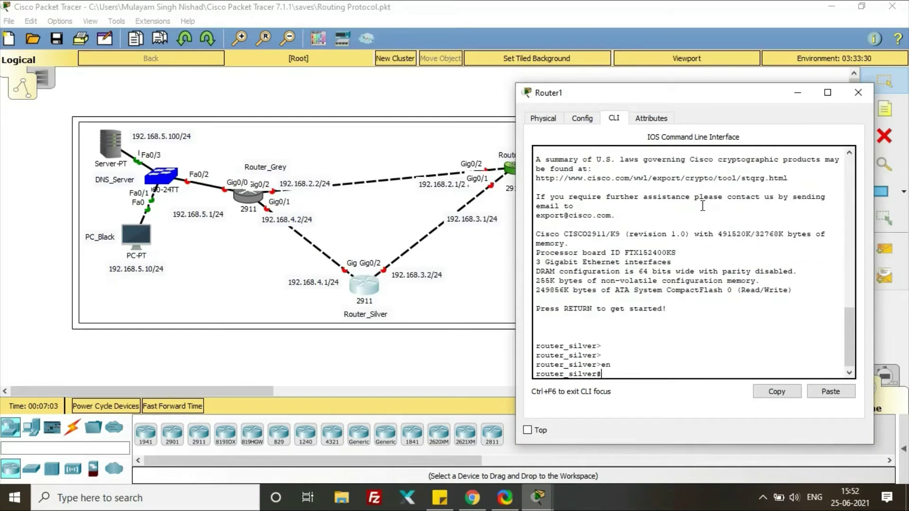
type("config t")
key("Return")
Assign IP address 192.168.3.2 with mask 255.255.255.0 to Router_Silver's interface g0/2.
type("int g")
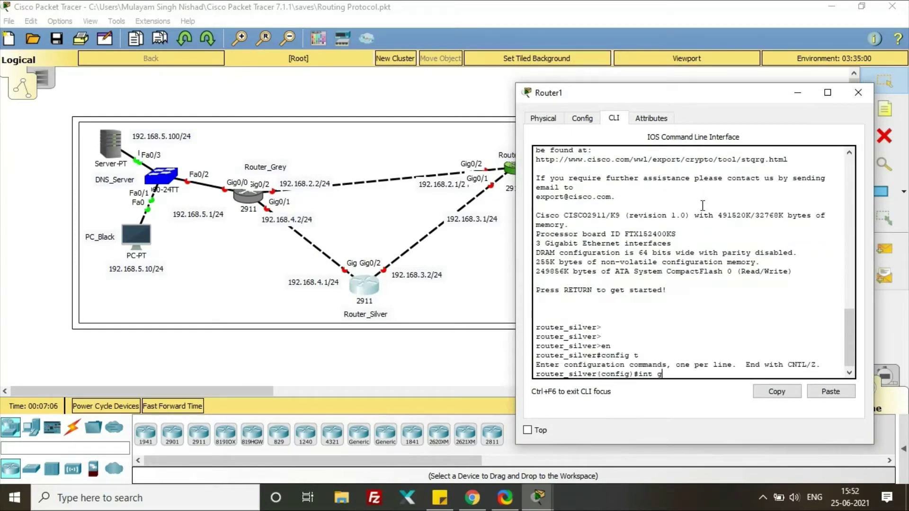
type("0/2")
key("Return")
type("ip add")
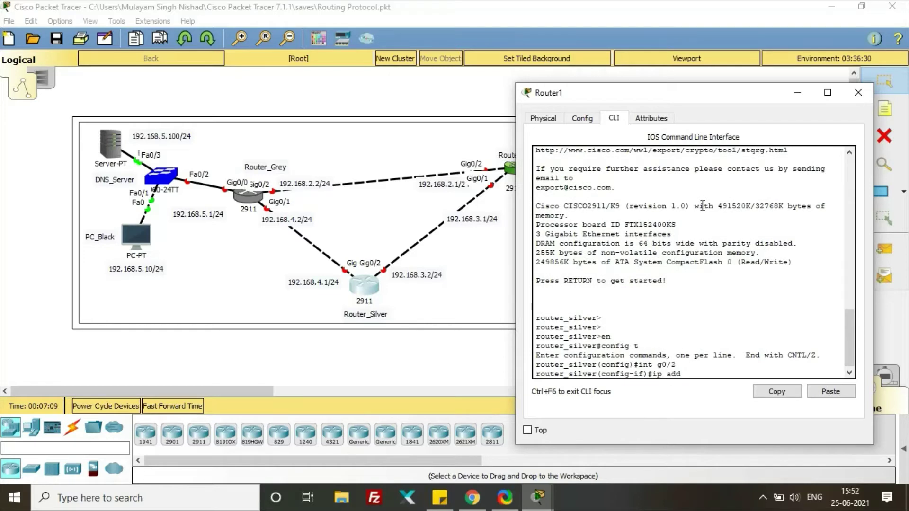
key("Tab")
type("192.1687.")
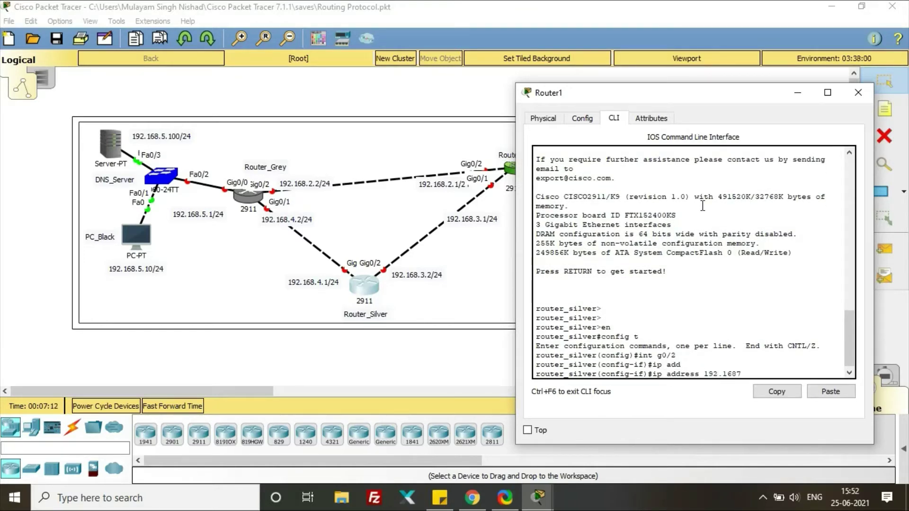
key("BackSpace")
type(".3.2 255.255.255.0")
key("Return")
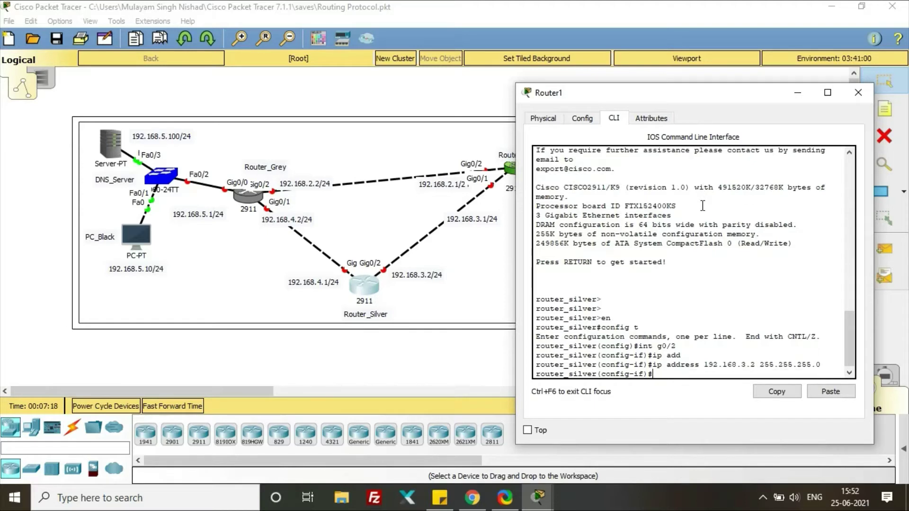
Enable Router_Silver's interface g0/2 with no shut.
type("no shut")
key("Return")
key("Return")
key("Return")
key("Return")
Assign IP address 192.168.4.1 with mask 255.255.255.0 to Router_Silver's interface g0/1.
type("int g")
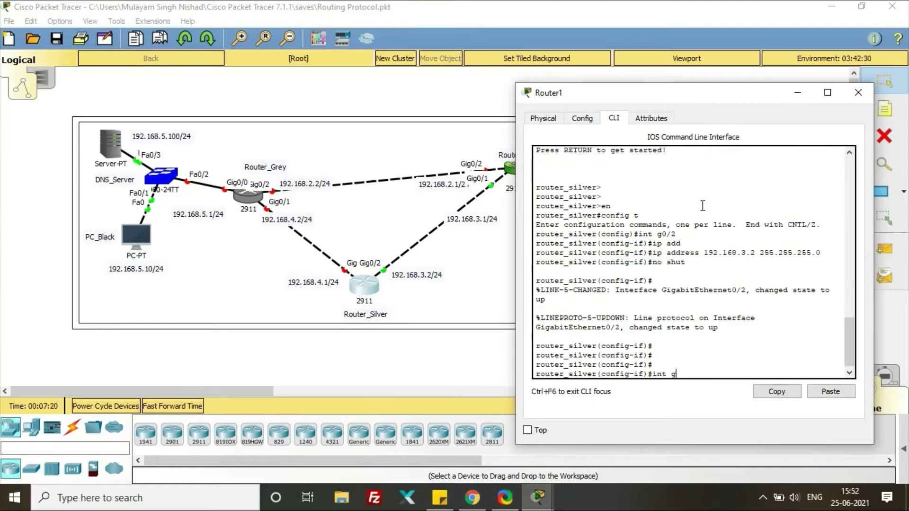
type("0/1")
key("Return")
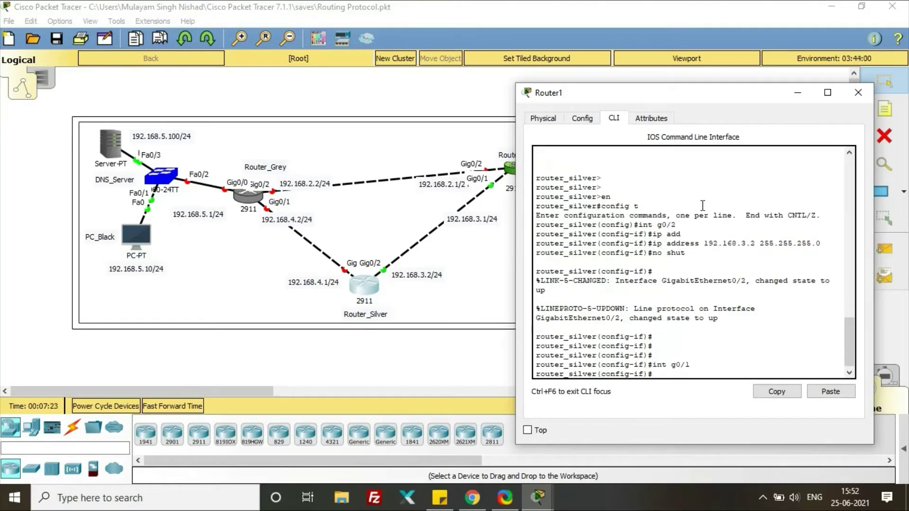
type("ip add")
key("Tab")
type("192")
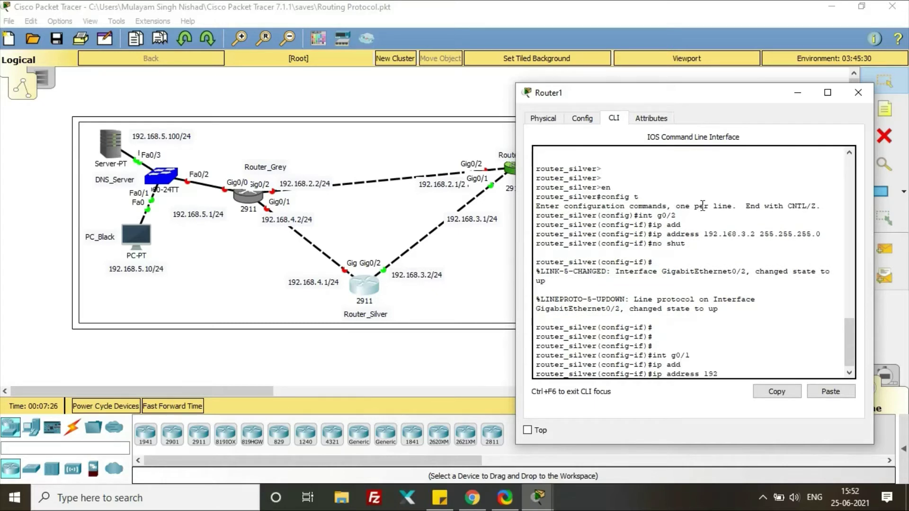
type(".168.4.1 255.255.255.0")
key("Return")
Enable Router_Silver's interface g0/1 with no shut, leave configuration mode and close the router window.
type("no shut")
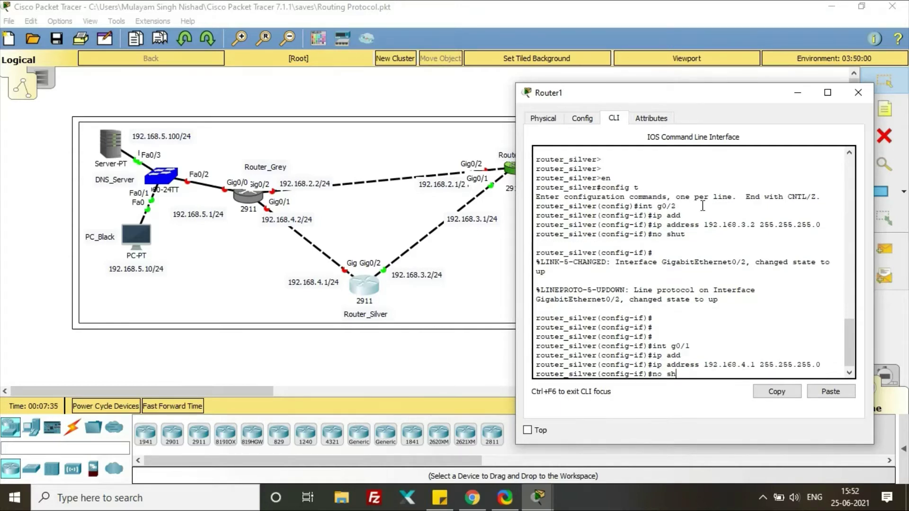
key("Return")
key("Return")
key("Return")
key("Return")
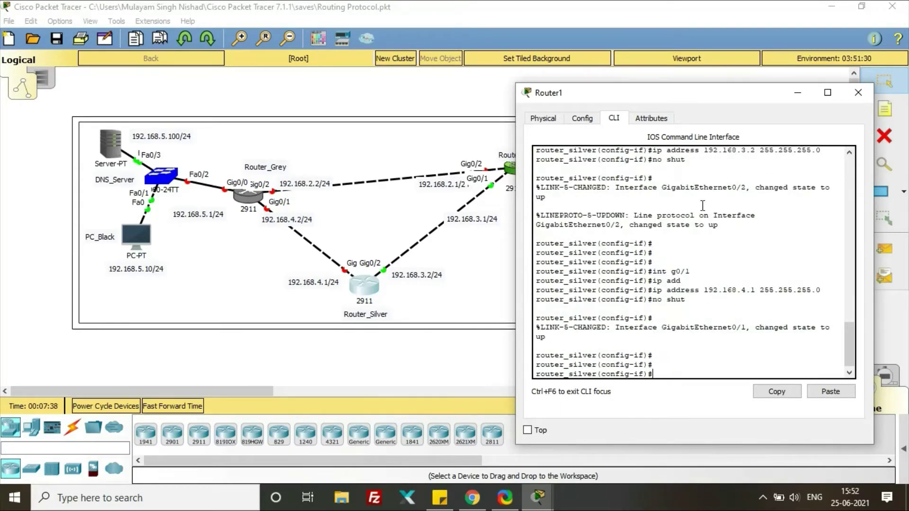
type("end")
key("Return")
key("Return")
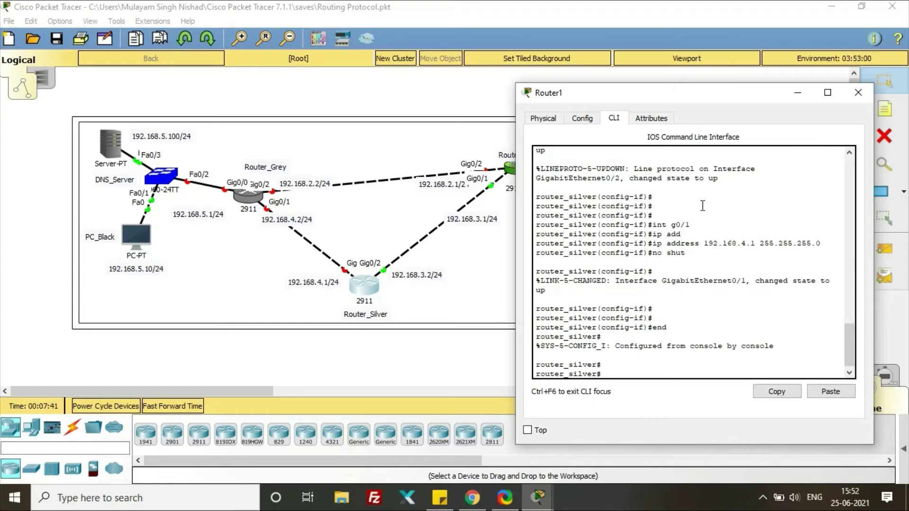
left_click(858, 92)
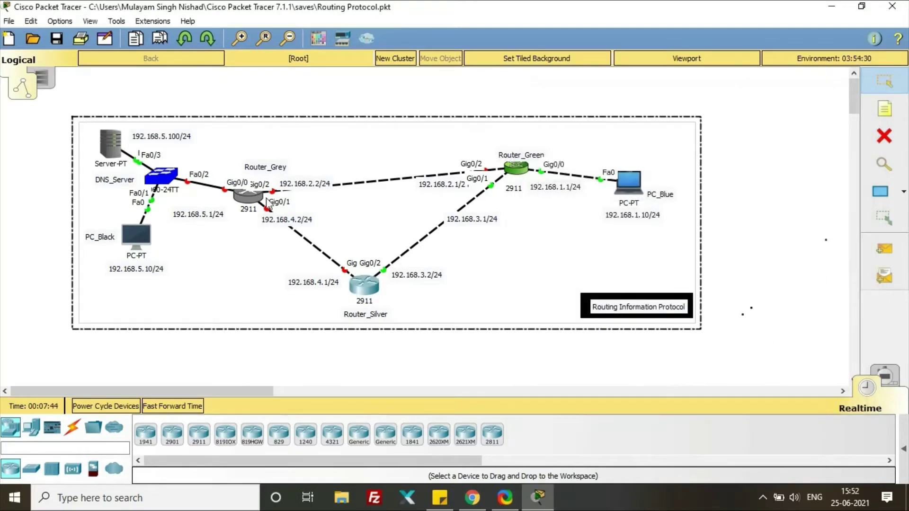
Open Router_Grey's command line beside the topology and enter global configuration mode.
left_click(237, 195)
left_click(373, 86)
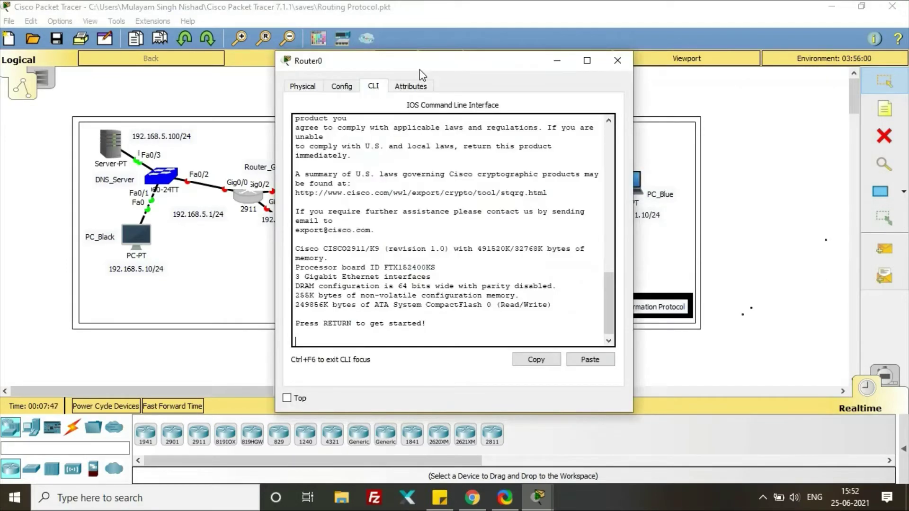
left_click_drag(419, 70, 721, 111)
left_click(723, 320)
key("Return")
key("Return")
key("Return")
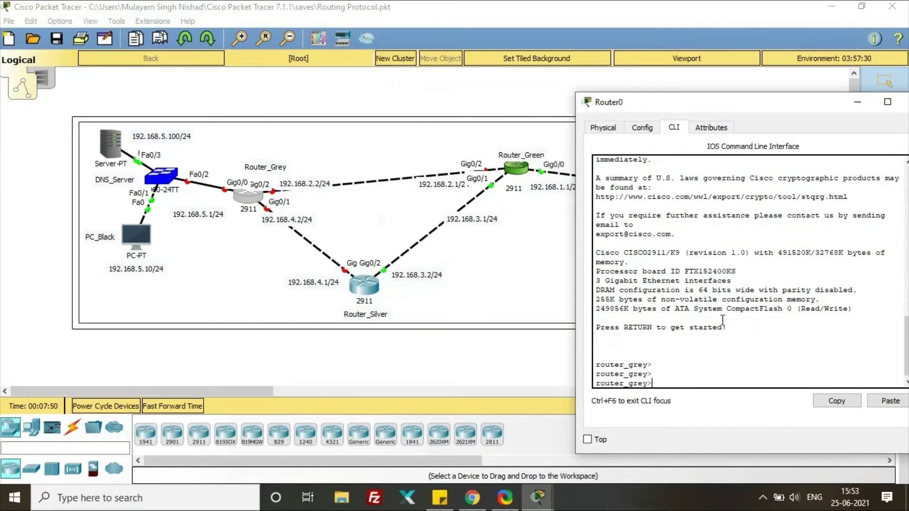
type("en")
key("Return")
key("Return")
key("Return")
type("config t")
key("Return")
Assign IP address 192.168.2.2 with mask 255.255.255.0 to Router_Grey's interface g0/2.
type("int ")
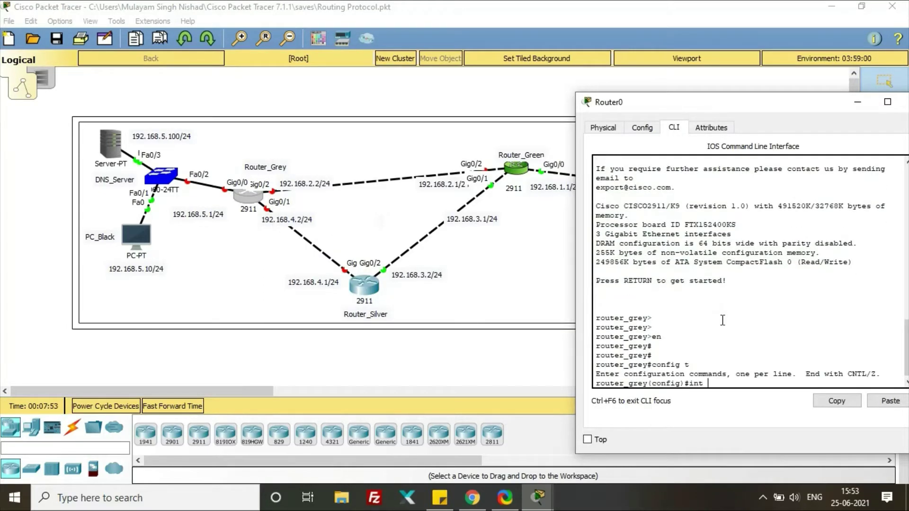
type("g0/2")
key("Return")
type("ip add")
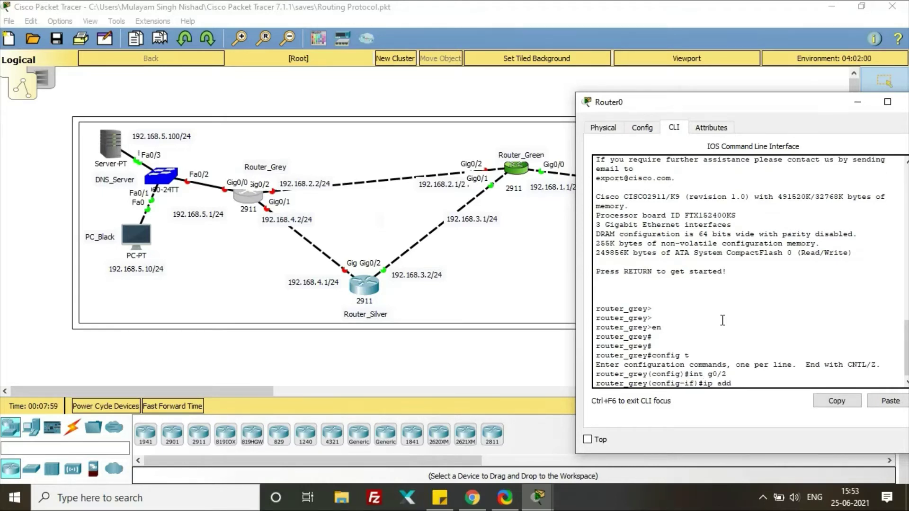
key("Tab")
type("192.168.")
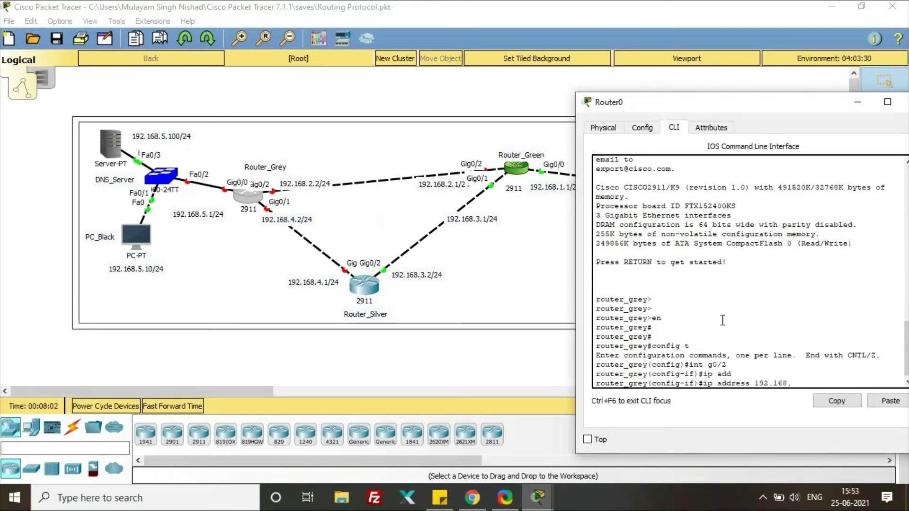
type("2.2 255.255.255.0")
key("Return")
Enable Router_Grey's interface g0/2 with no shut.
type("no shu")
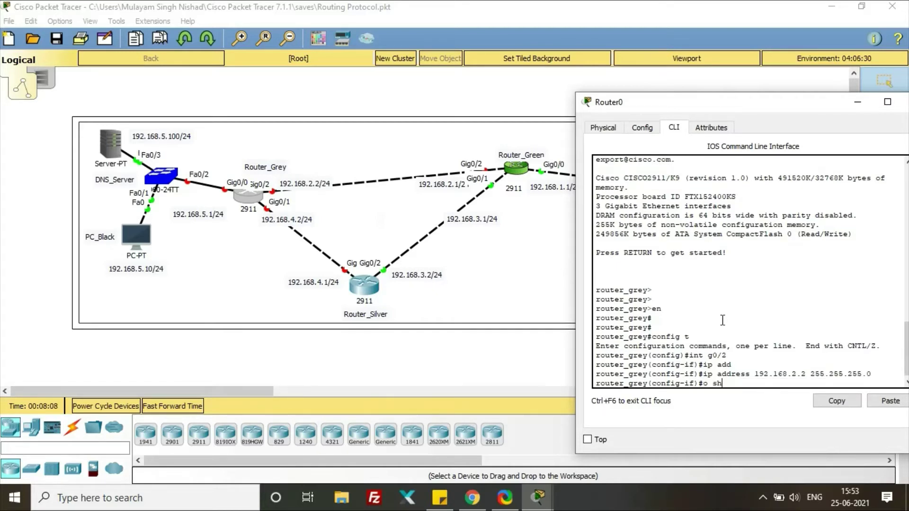
type("t")
key("Return")
key("Return")
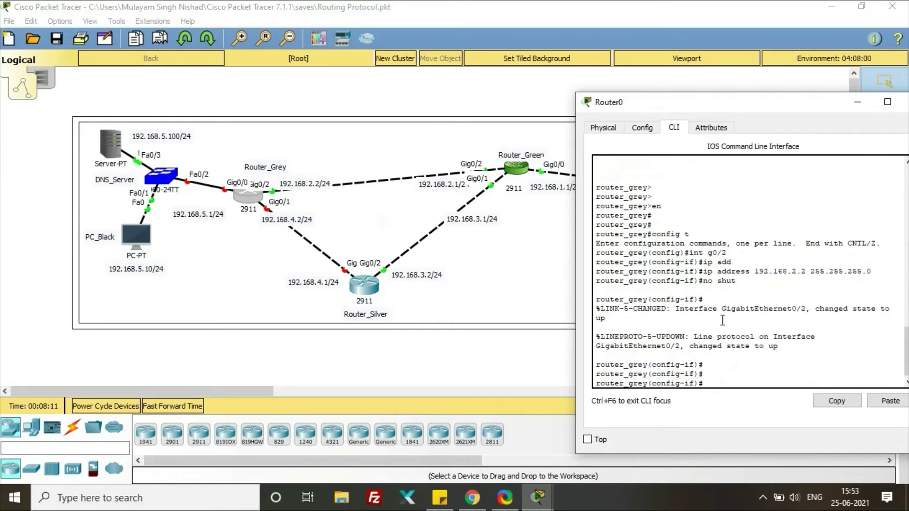
Assign IP address 192.168.4.2 with mask 255.255.255.0 to Router_Grey's interface g0/1.
type("int g0/1")
key("Return")
type("ip add")
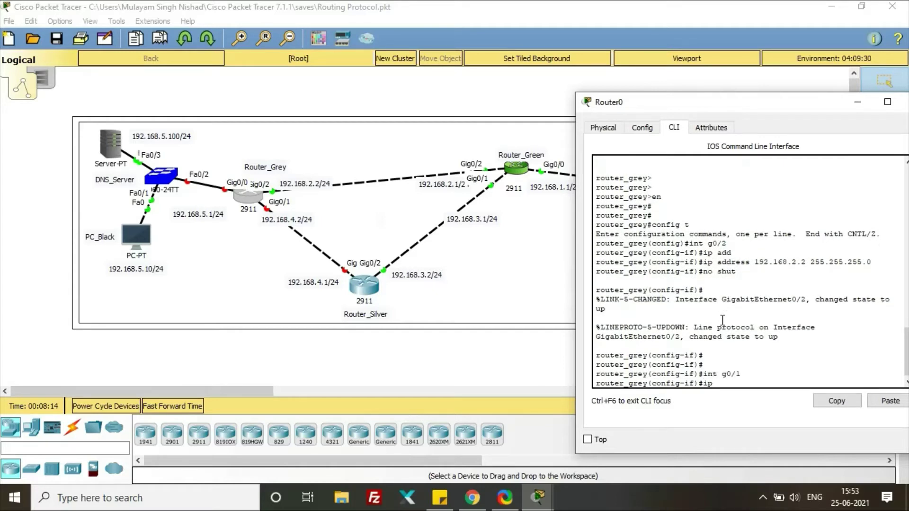
key("Tab")
type("192.168.")
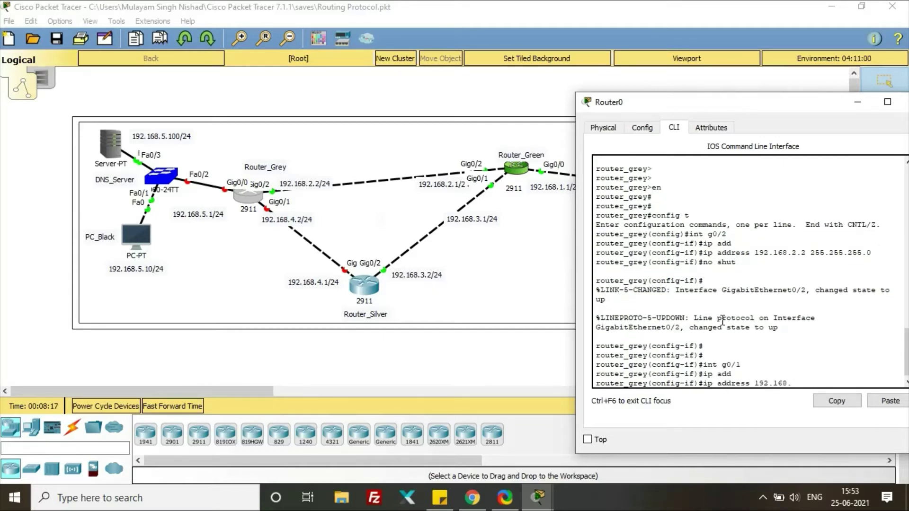
type("4.2 255.255.255.0")
key("Return")
Enable Router_Grey's interface g0/1 with no shut.
type("no shut")
key("Return")
key("Return")
key("Return")
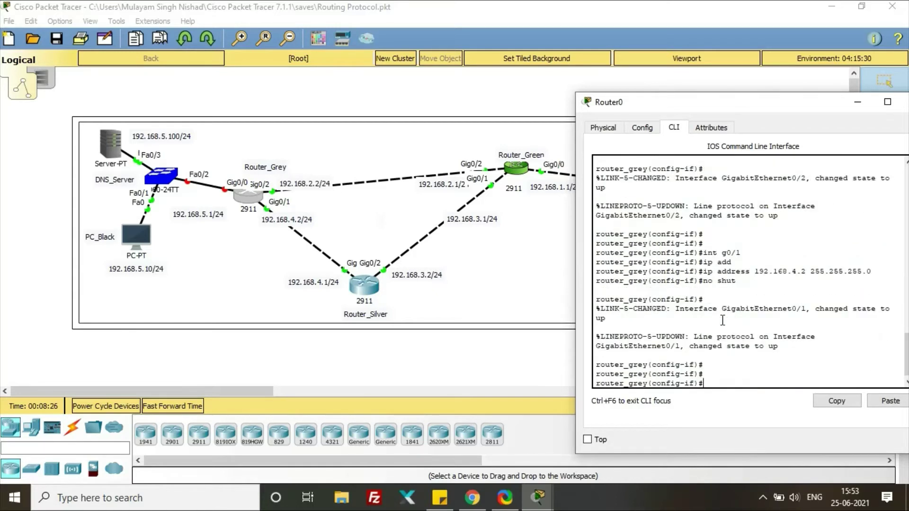
Assign IP address 192.168.5.1 with mask 255.255.255.0 to Router_Grey's interface g0/0.
type("int g0/0")
key("Return")
type("ip add")
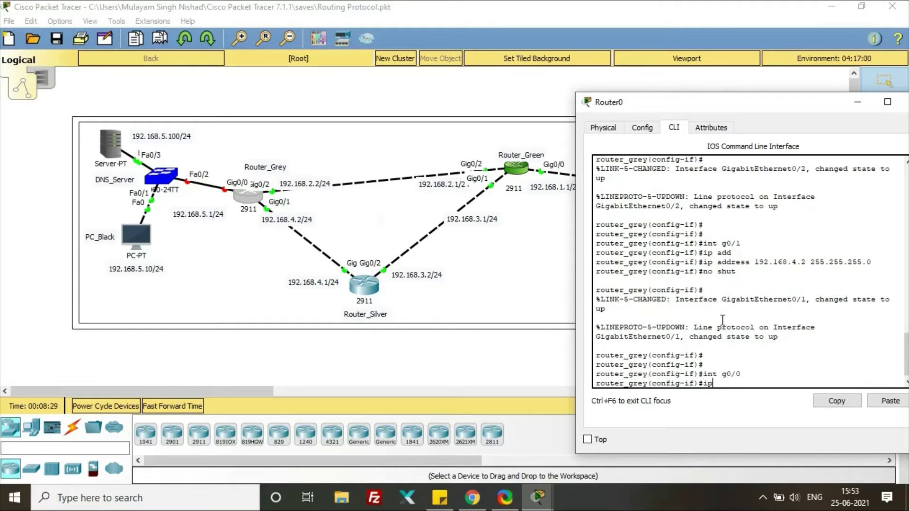
key("Tab")
type(".1")
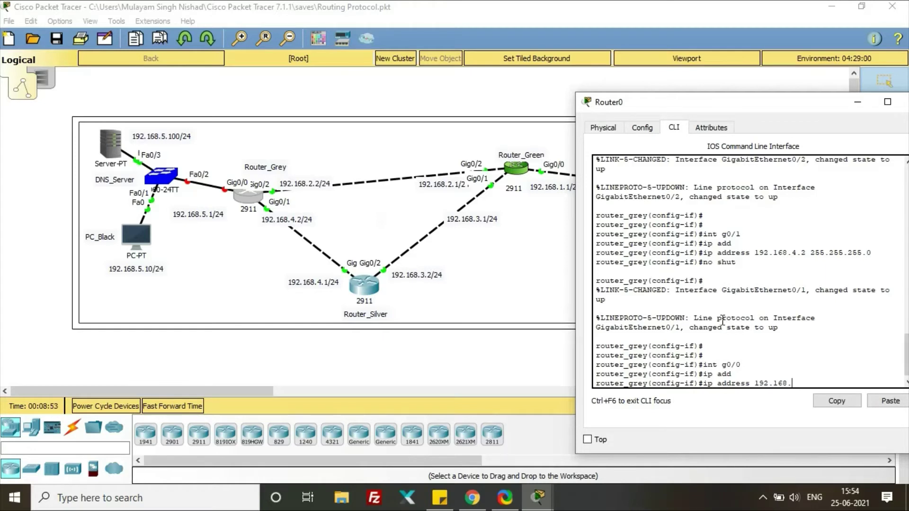
type("5.1 255.255.255.0")
key("Return")
Enable Router_Grey's interface g0/0 with no shut.
type("no shut")
key("Return")
key("Return")
key("Return")
Leave Router_Grey's configuration mode with end and save its configuration with wr.
type("end")
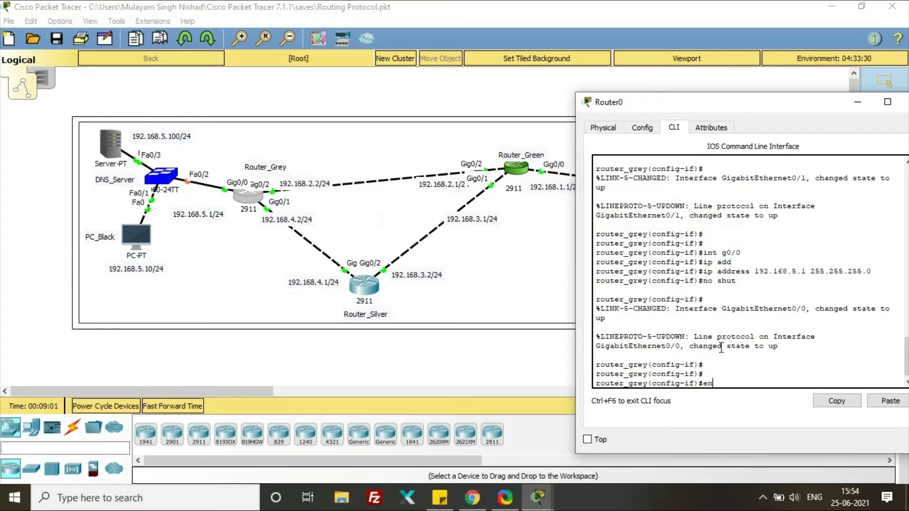
key("Return")
key("Return")
key("Return")
type("wr")
key("Return")
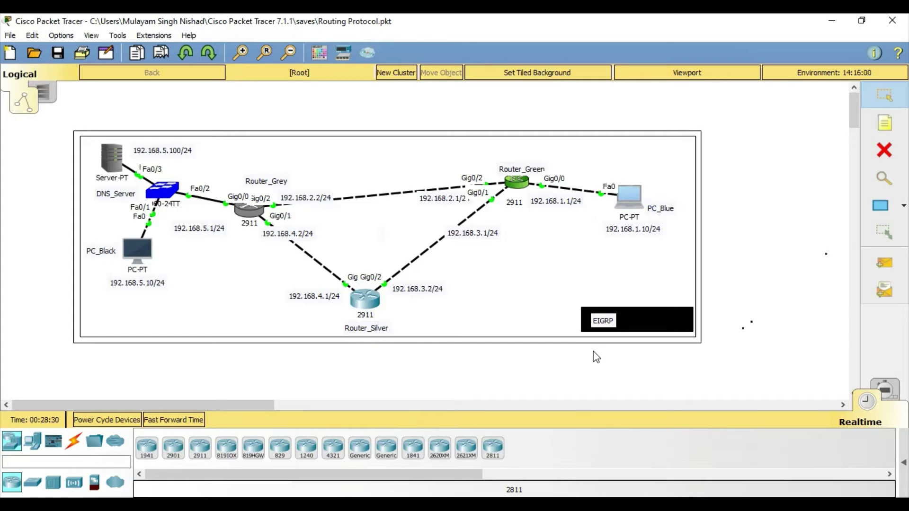
Open Router_Green's command line and enter global configuration mode with config t.
left_click(517, 181)
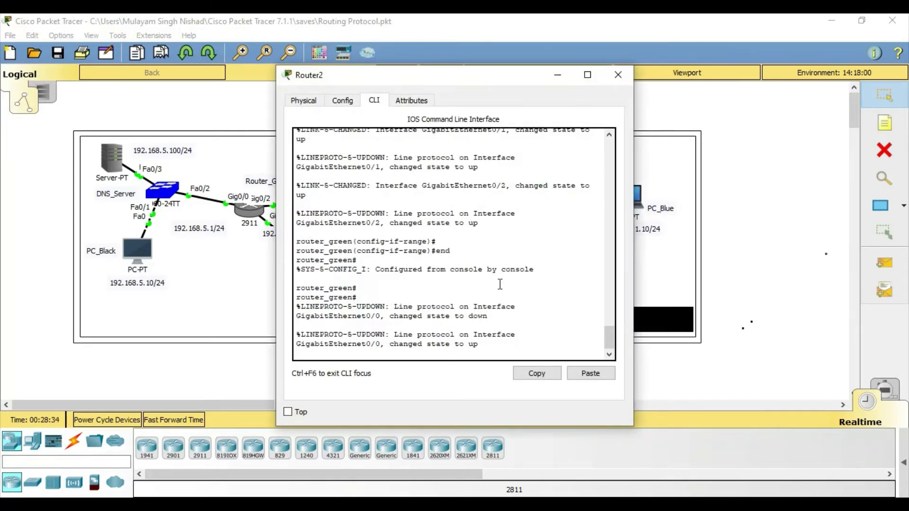
type("config t")
key("Return")
key("Return")
key("Return")
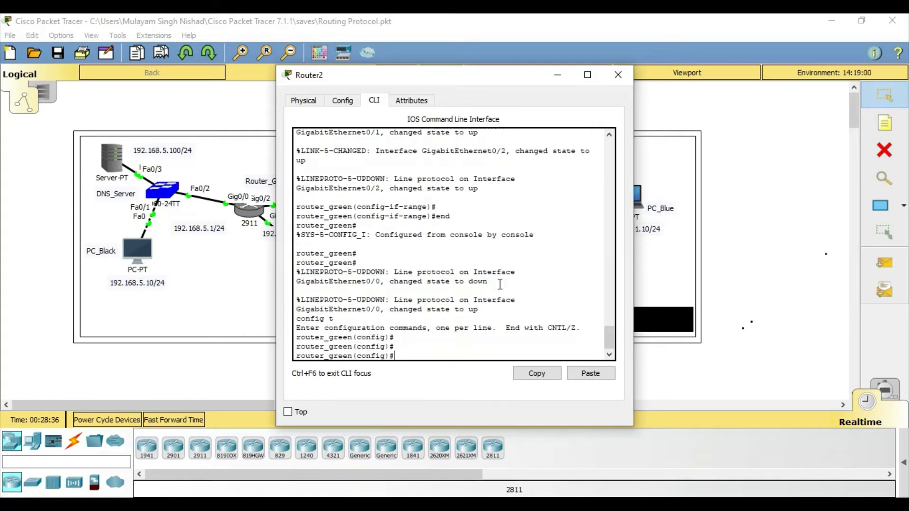
Try to start EIGRP on Router_Green without an autonomous system number.
type("router eigrp")
key("Return")
key("Return")
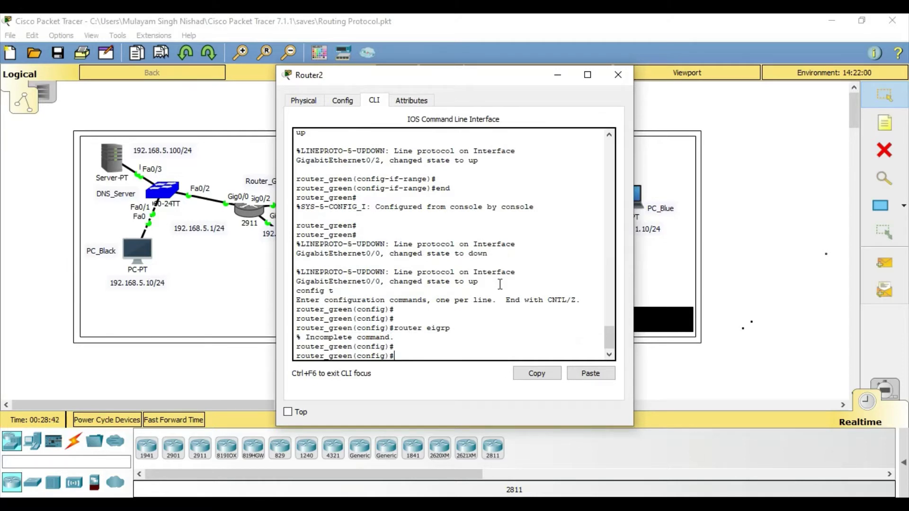
Query the argument expected by router eigrp and start EIGRP on Router_Green with autonomous system number 10.
type("route")
key("Tab")
type("r ei")
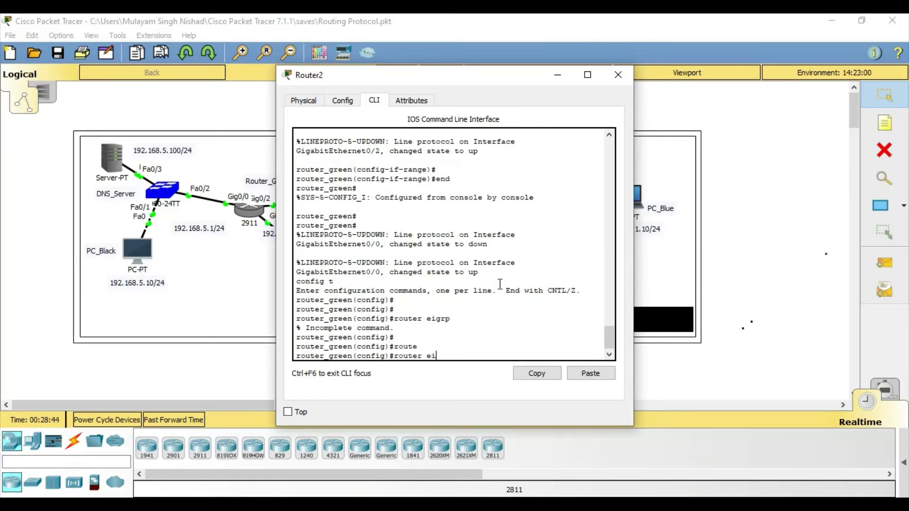
type("grp")
key("Tab")
type("?")
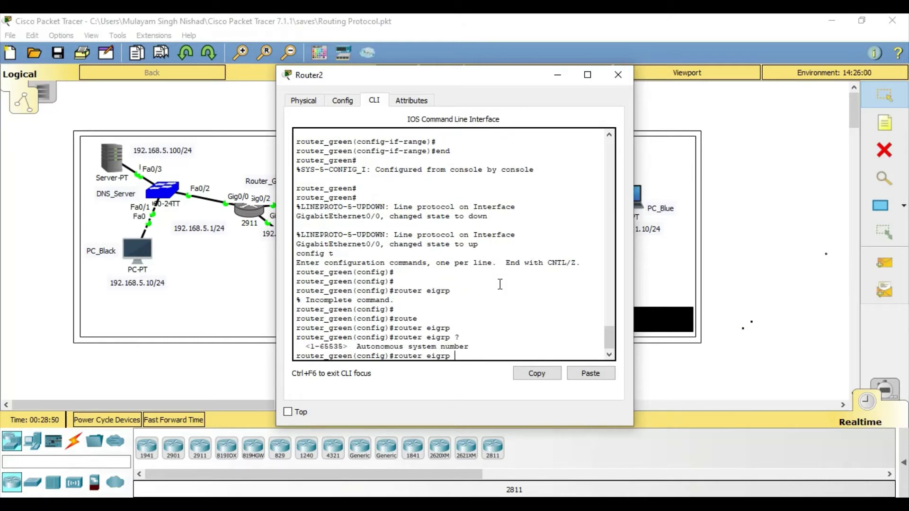
type("10")
key("Return")
key("Return")
key("Return")
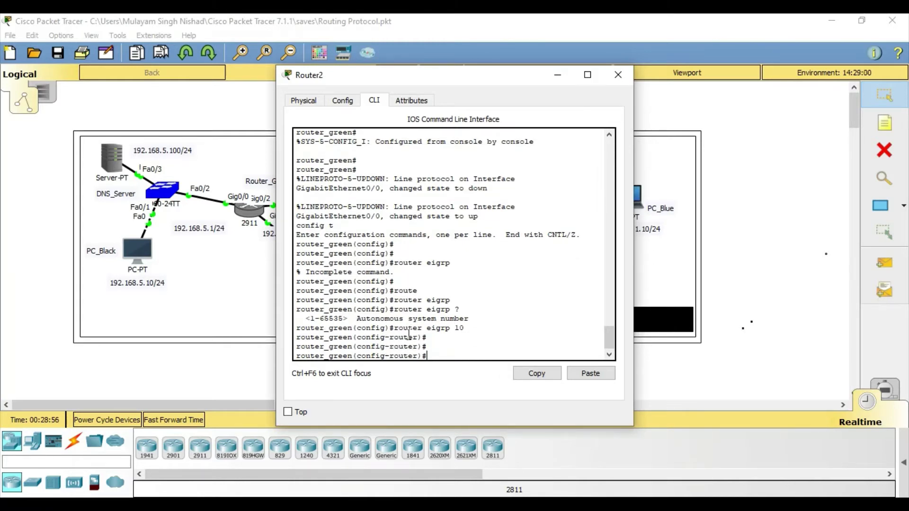
Advertise network 192.168.2.0 with wildcard mask 0.0.0.255 in Router_Green's EIGRP 10, checking the topology labels and the command help.
type("ne")
key("Tab")
type("t")
key("Tab")
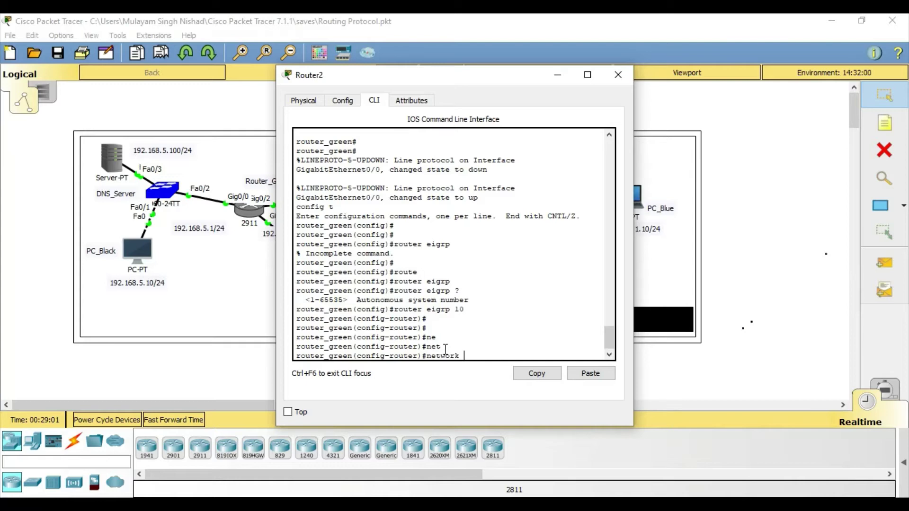
left_click_drag(470, 82, 439, 261)
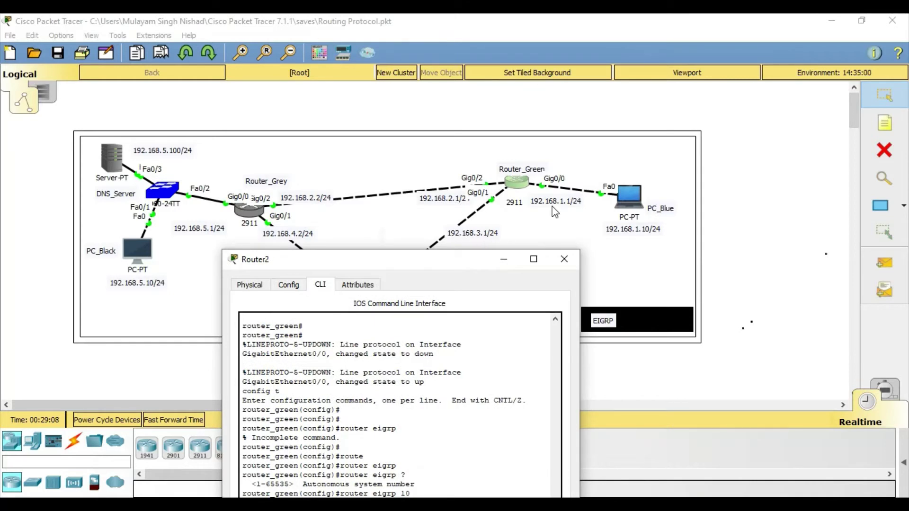
left_click_drag(414, 268, 407, 155)
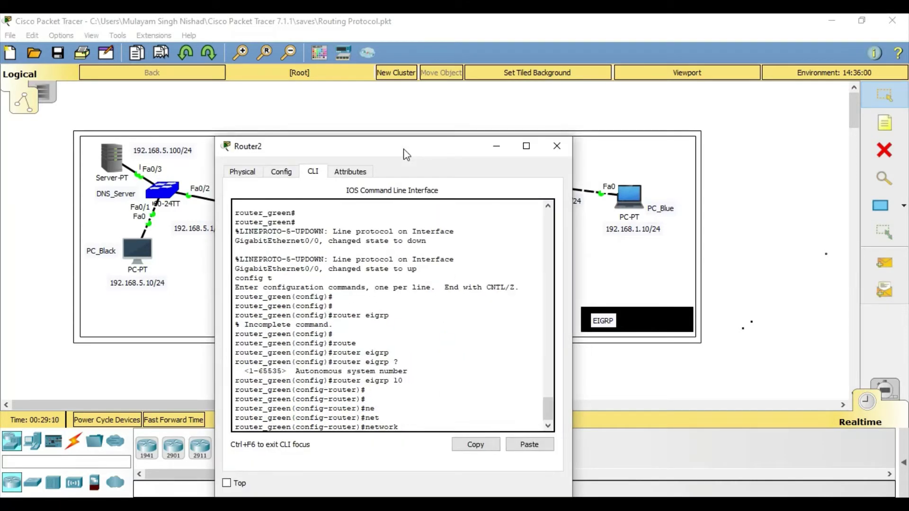
type("192.168.2.0 ?")
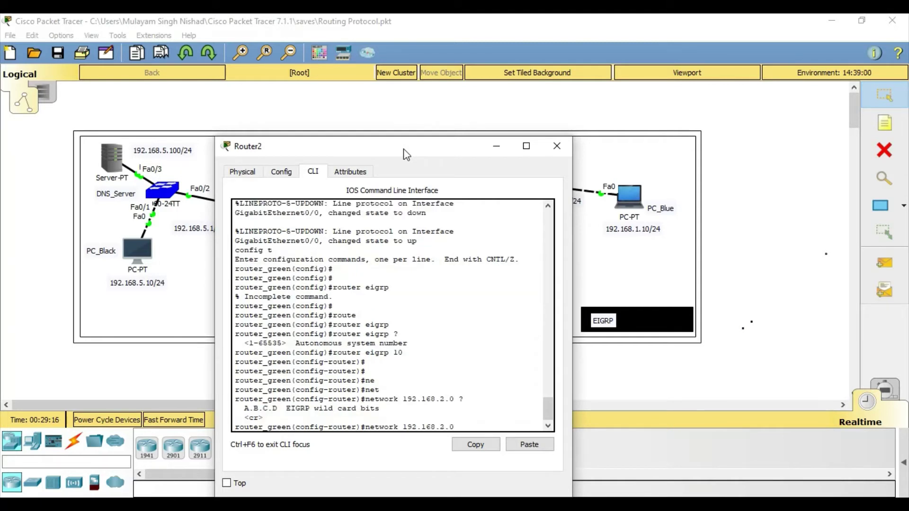
type("0.0.0.255")
left_click_drag(504, 427, 462, 424)
left_click(515, 426)
key("Return")
key("Return")
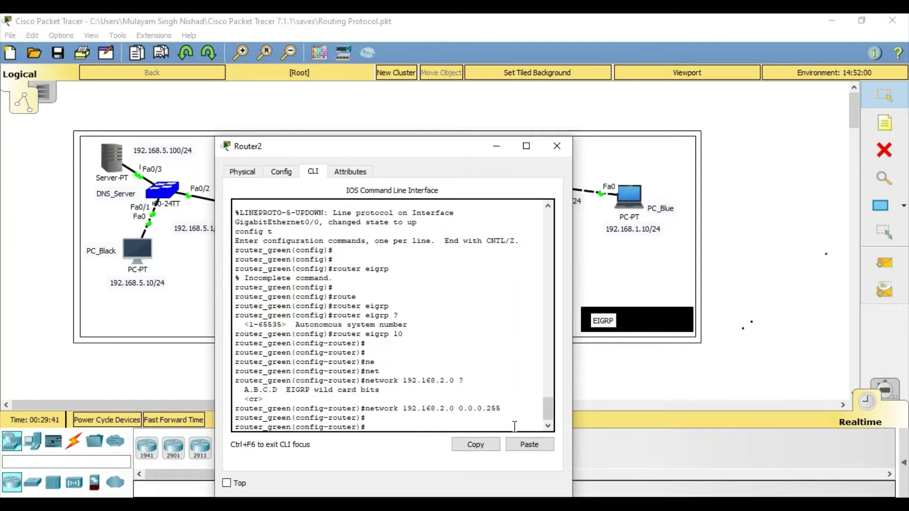
Reuse the previous network command to advertise 192.168.1.0 with wildcard mask 0.0.0.255 on Router_Green.
key("Up")
key("Left")
key("Left")
key("Left")
key("Left")
key("Left")
key("Left")
key("Left")
key("Left")
key("Left")
key("Left")
key("Left")
key("Left")
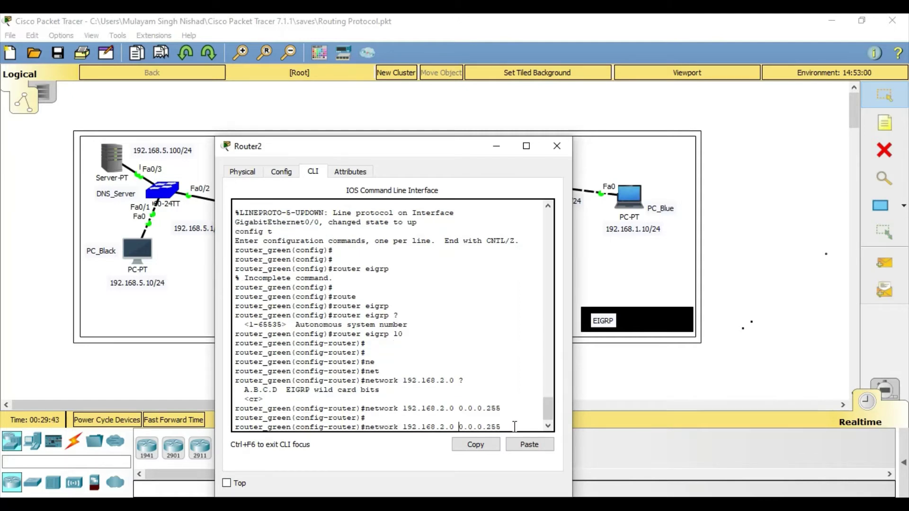
key("BackSpace")
type("1")
key("Return")
Reuse the previous network command to advertise 192.168.3.0 with wildcard mask 0.0.0.255 on Router_Green.
key("Up")
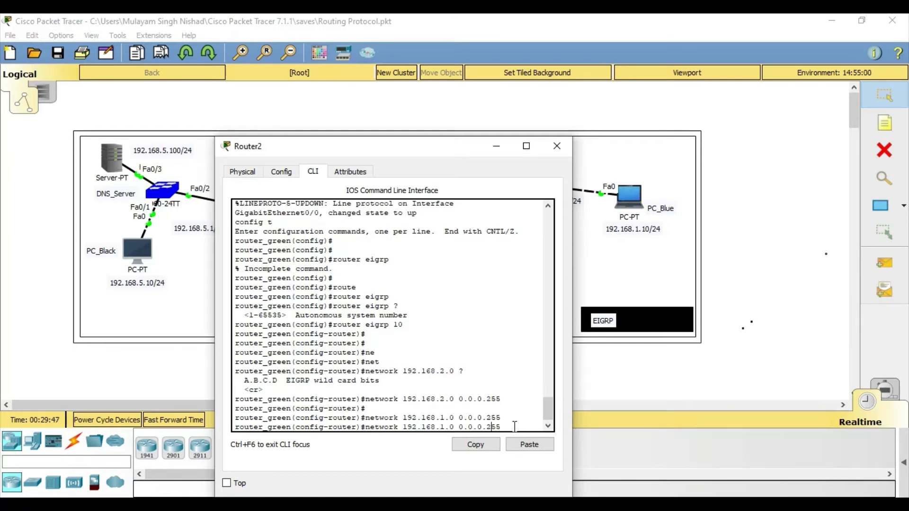
key("Left")
key("Left")
key("Left")
key("Left")
key("Left")
key("Left")
key("Left")
key("Left")
key("Left")
key("Left")
key("Left")
key("Left")
key("BackSpace")
type("3")
key("Return")
key("Return")
key("Return")
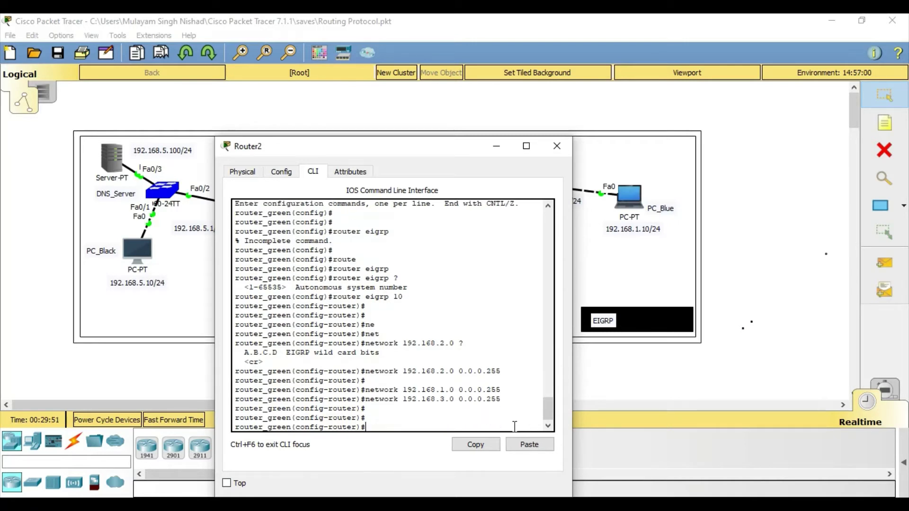
Leave Router_Green's configuration mode with end and close its window.
type("end")
key("Return")
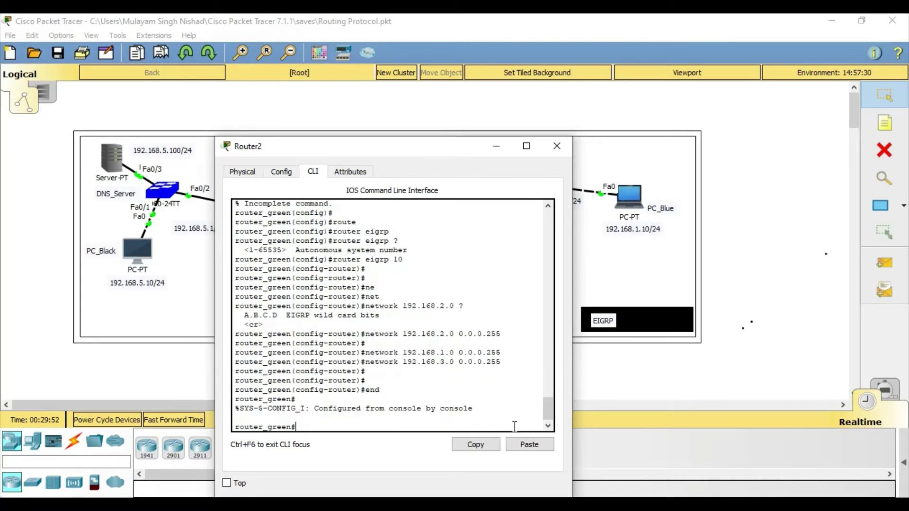
left_click(548, 147)
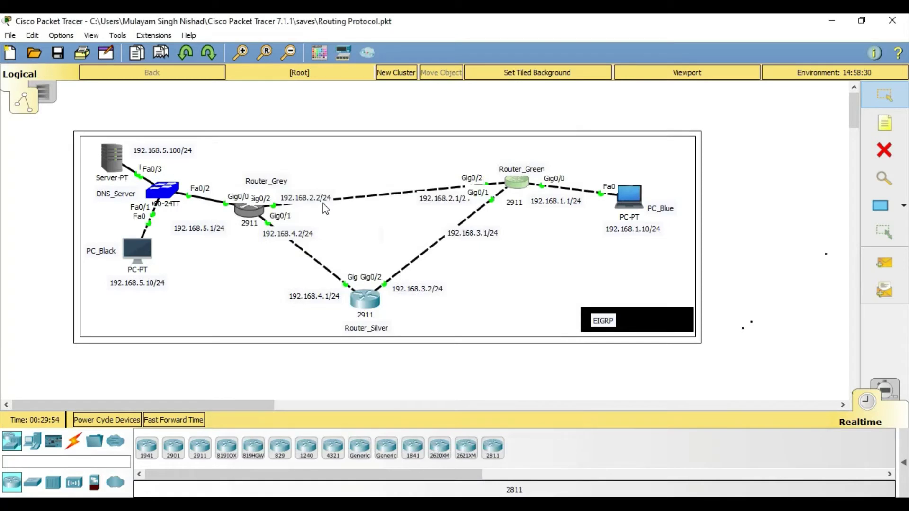
Open Router_Grey's command line beside the topology and enter global configuration mode with config t.
left_click(244, 214)
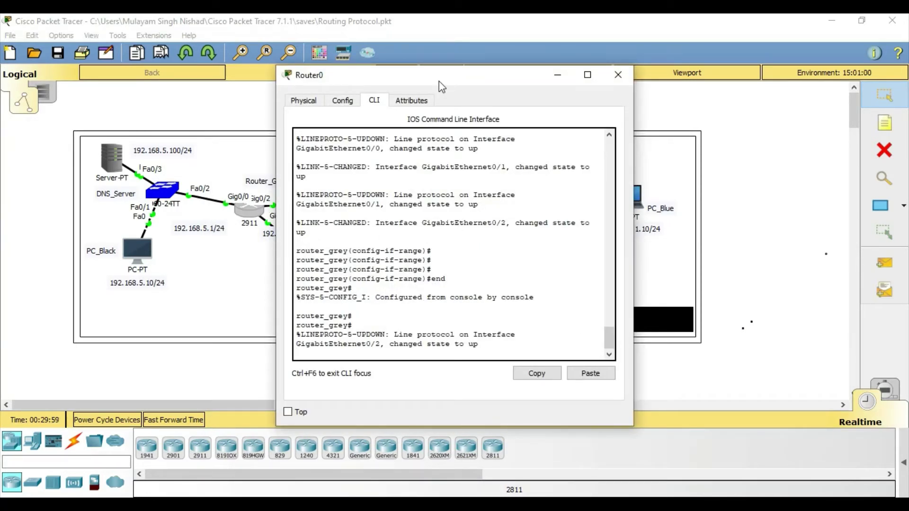
left_click_drag(450, 75, 618, 83)
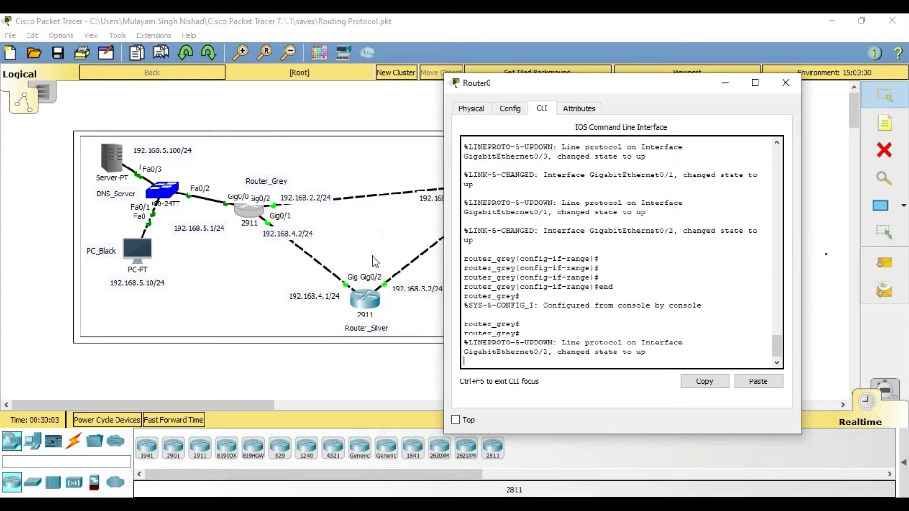
key("Return")
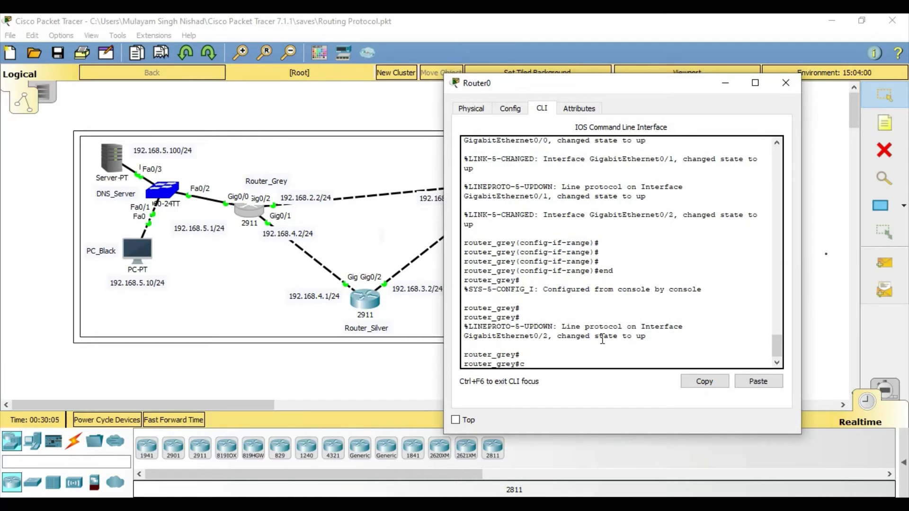
type("config t")
key("Return")
Start EIGRP on Router_Grey with autonomous system number 10.
type("router_grey(config)#route")
key("Tab")
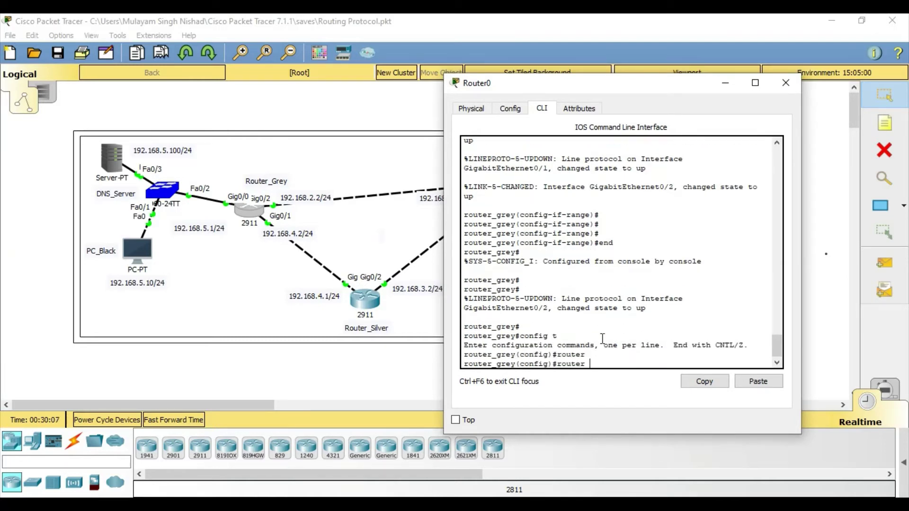
type("eigrp")
key("Return")
key("Up")
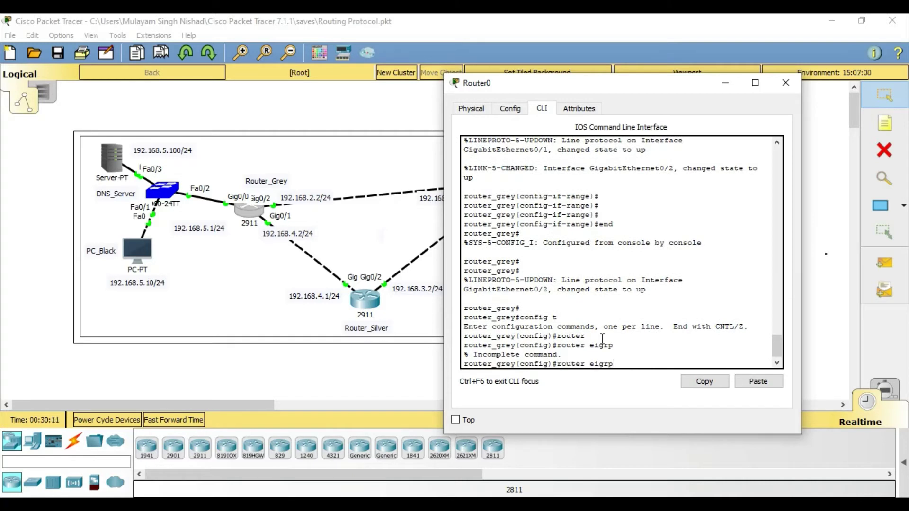
type("10")
key("Return")
key("Return")
key("Return")
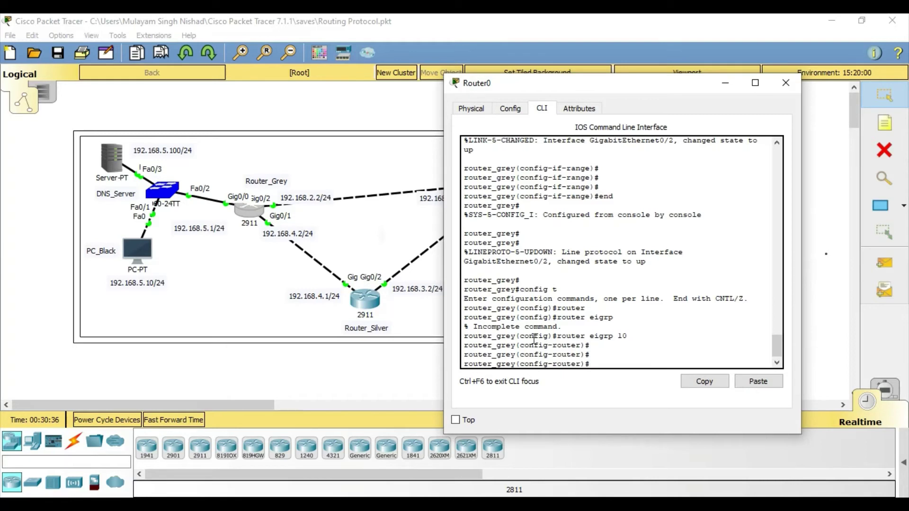
key("Return")
key("Return")
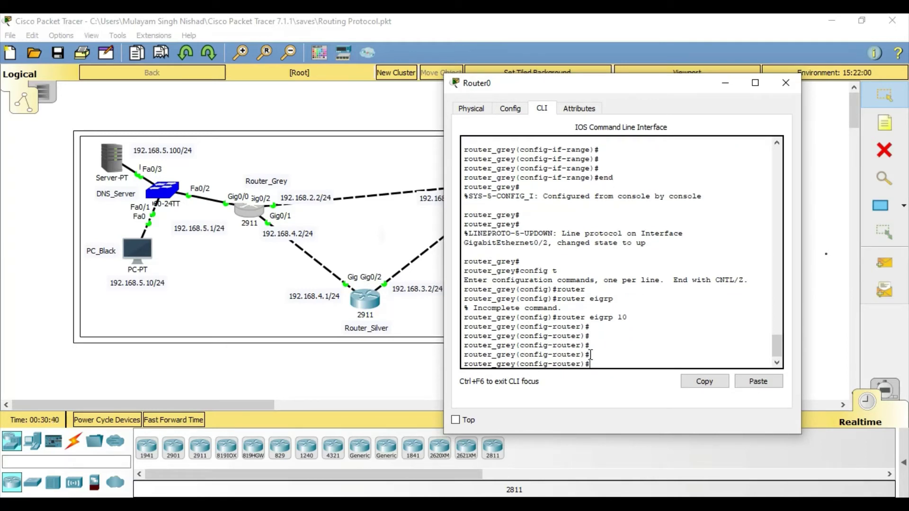
Advertise network 192.168.5.0 with wildcard mask 0.0.0.255 in Router_Grey's EIGRP 10.
type("net")
key("Tab")
type("192")
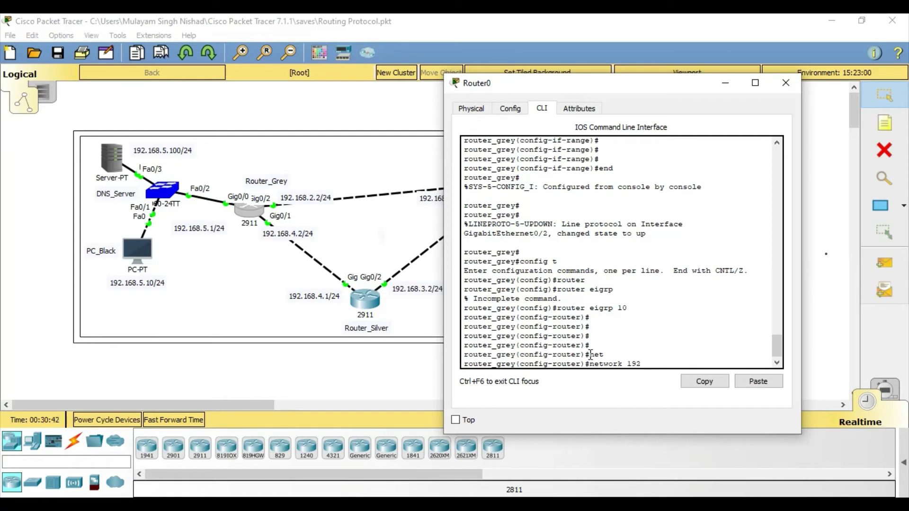
type(".168.5.0 0.0.0.255")
key("Return")
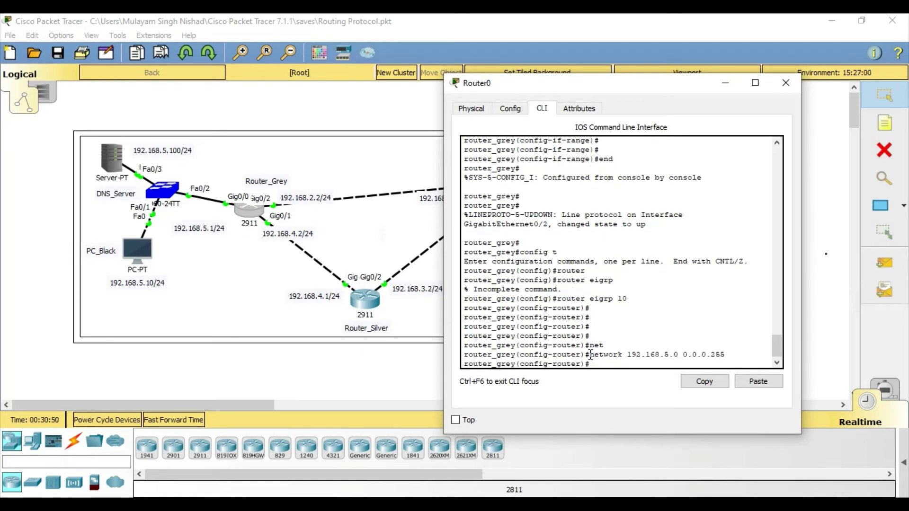
Reuse the previous network command to advertise 192.168.2.0 with wildcard mask 0.0.0.255 on Router_Grey.
key("Up")
key("Left")
key("Left")
key("Left")
key("Left")
key("Left")
key("Left")
key("Left")
key("Left")
key("Left")
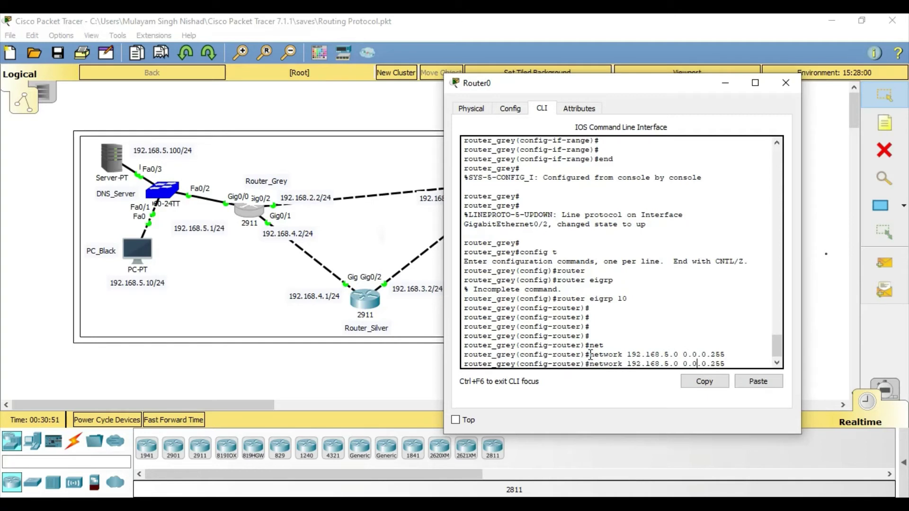
key("BackSpace")
type("2")
key("Return")
Reuse the previous network command to advertise 192.168.4.0 with wildcard mask 0.0.0.255 on Router_Grey.
key("Up")
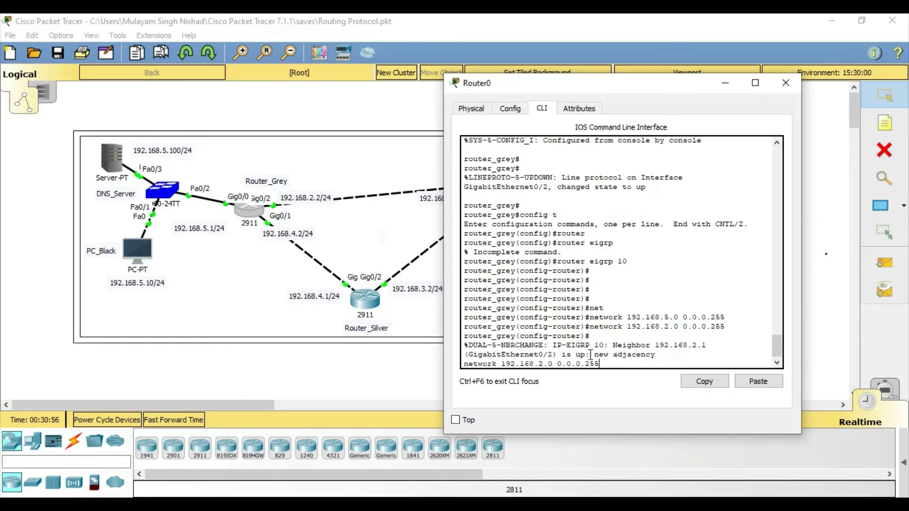
key("Left")
key("Left")
key("Left")
key("Left")
key("Left")
key("Left")
key("Left")
key("Left")
key("Left")
key("Left")
key("Right")
key("Right")
key("Right")
key("BackSpace")
type("4")
key("Return")
key("Return")
key("Return")
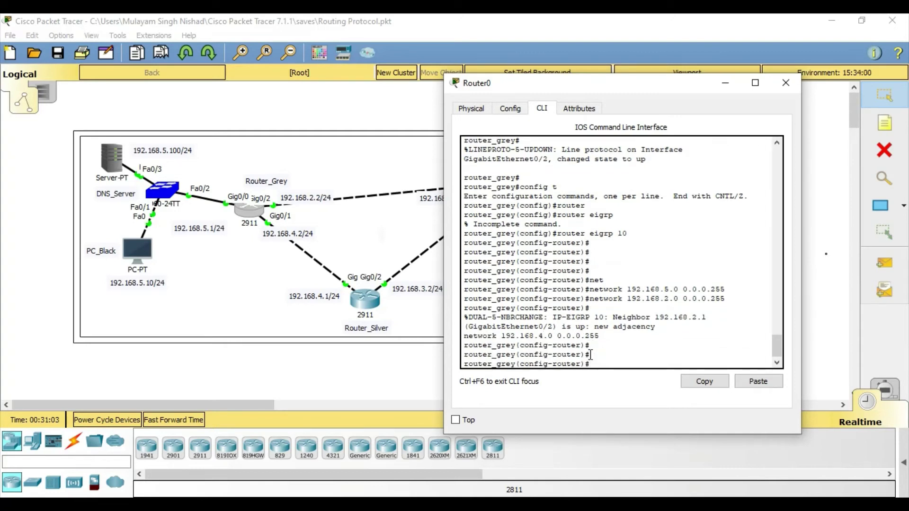
End the configuration session on Router_Grey and close its window.
type("end")
key("Return")
key("Return")
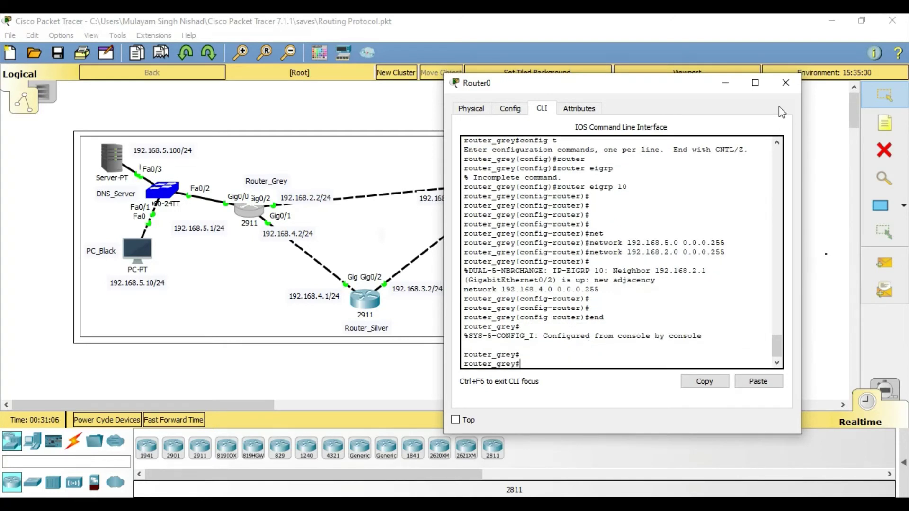
left_click(785, 84)
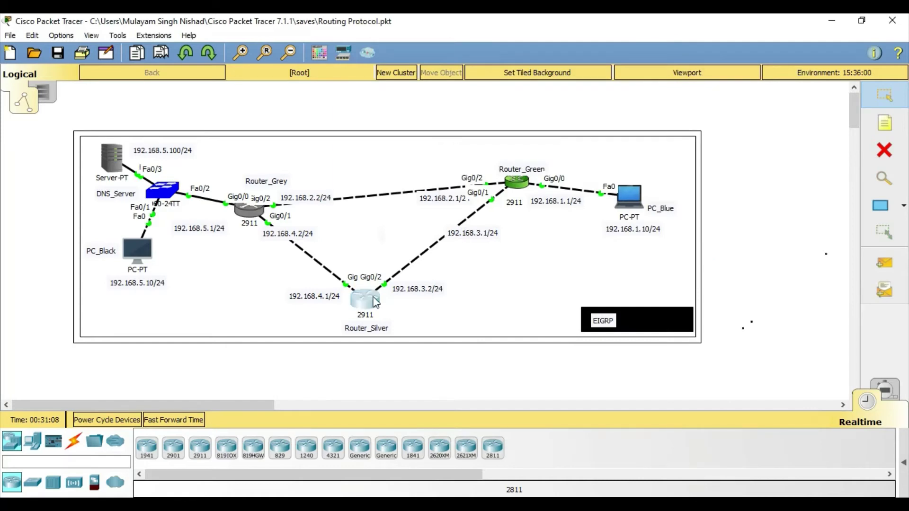
Open Router_Silver's command line, enter global configuration mode and start EIGRP with autonomous system number 10.
left_click(375, 302)
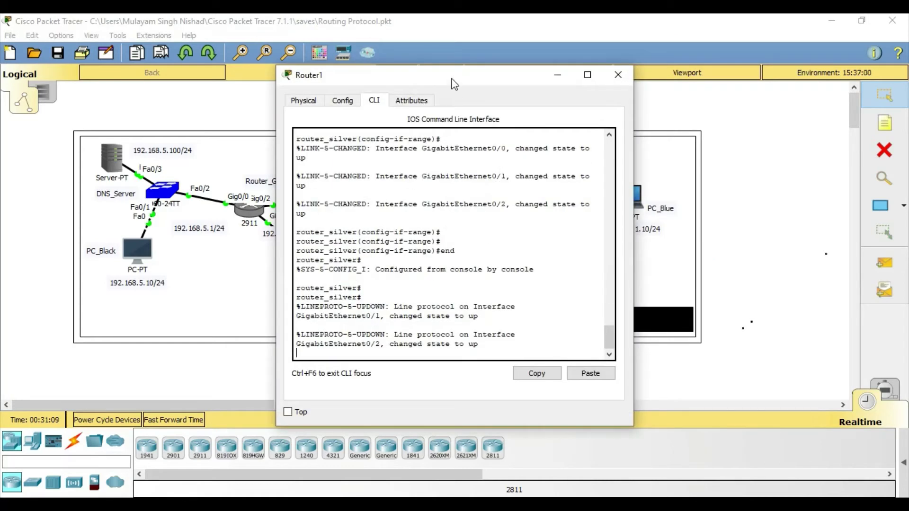
left_click_drag(455, 84, 681, 131)
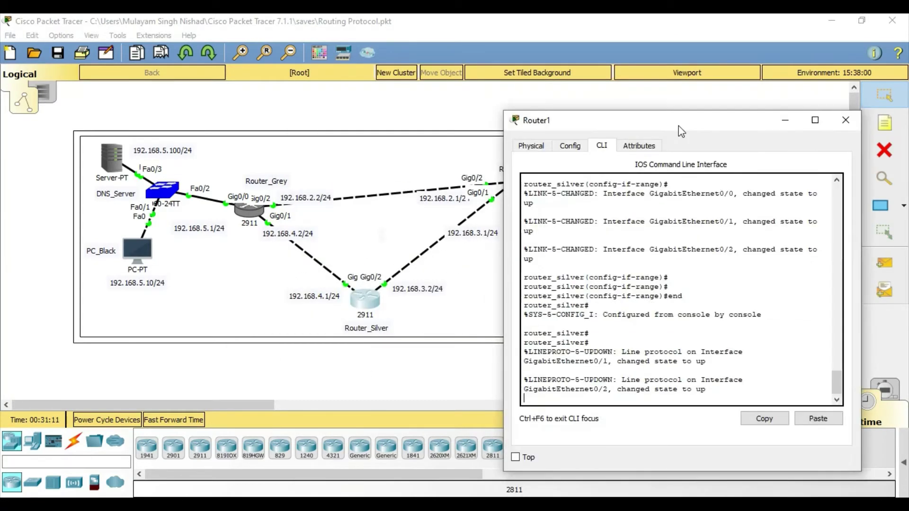
left_click(691, 323)
key("Return")
key("Return")
type("config")
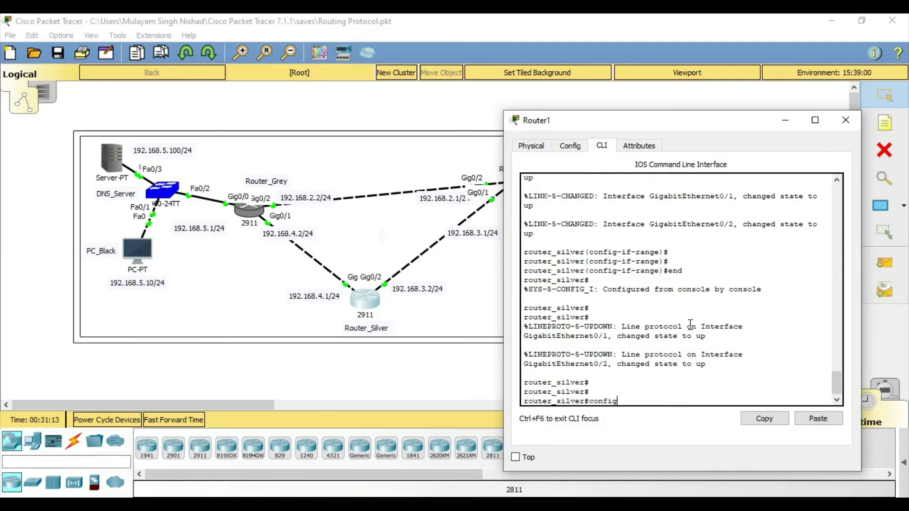
type(" t")
key("Return")
type("router_silver(config)#rout")
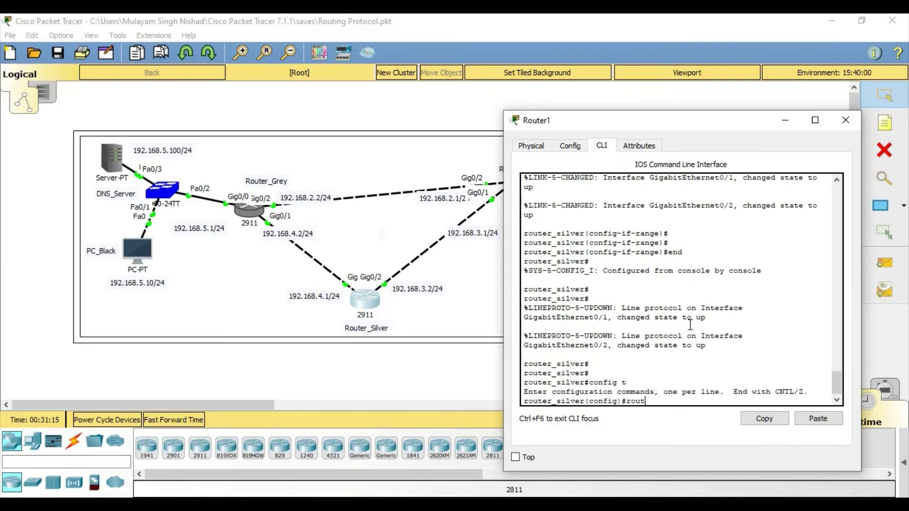
type("er eigrp 10")
key("Return")
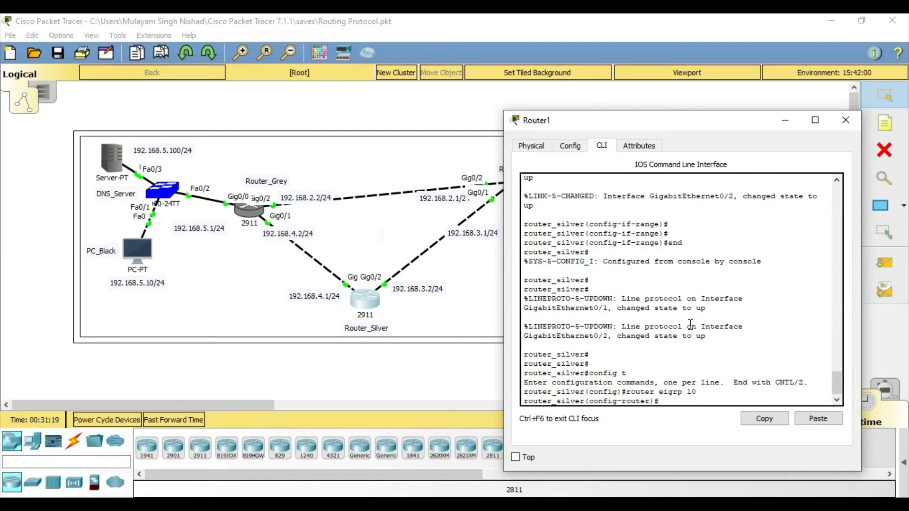
Advertise network 192.168.3.0 with wildcard mask 0.0.0.255 in Router_Silver's EIGRP 10.
type("net")
key("Tab")
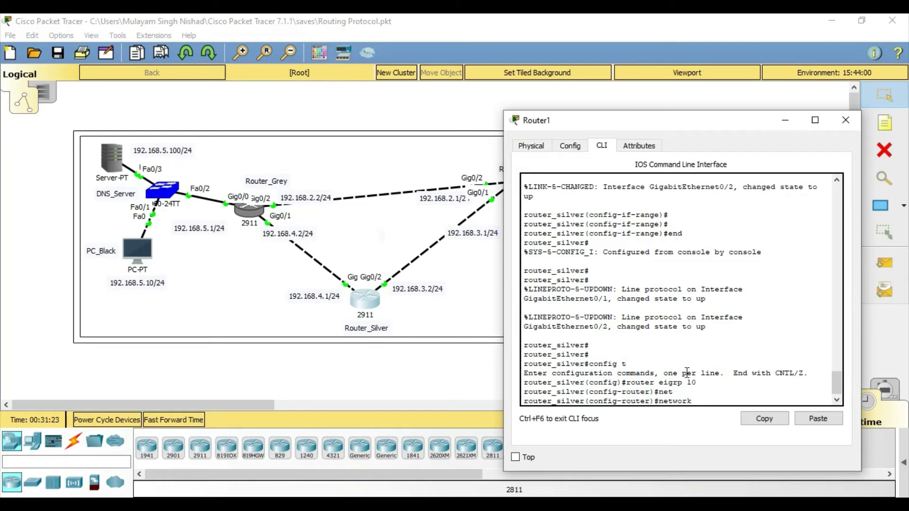
type("192.168.3.0 0.0.0.255")
key("Return")
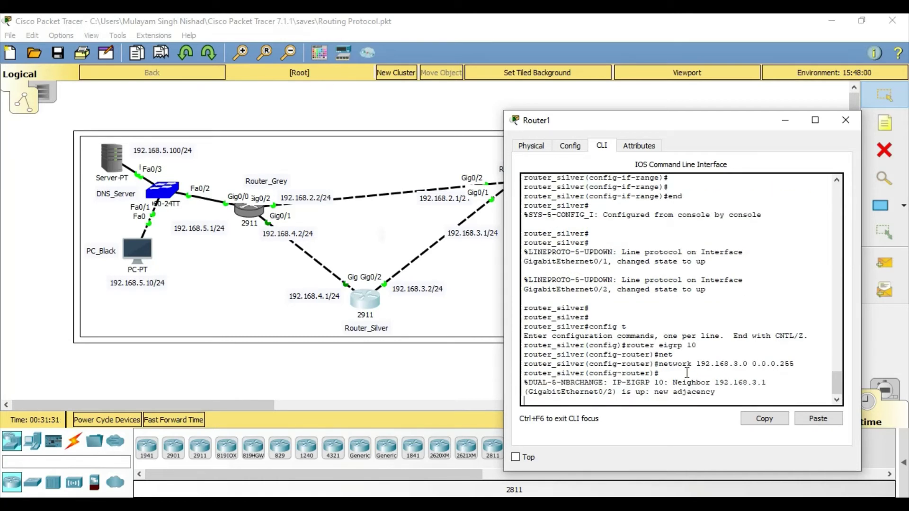
Reuse the previous network command to advertise 192.168.4.0 with wildcard mask 0.0.0.255 on Router_Silver.
key("Return")
key("Return")
key("Up")
key("Left")
key("Left")
key("Left")
key("Left")
key("Left")
key("Left")
key("Left")
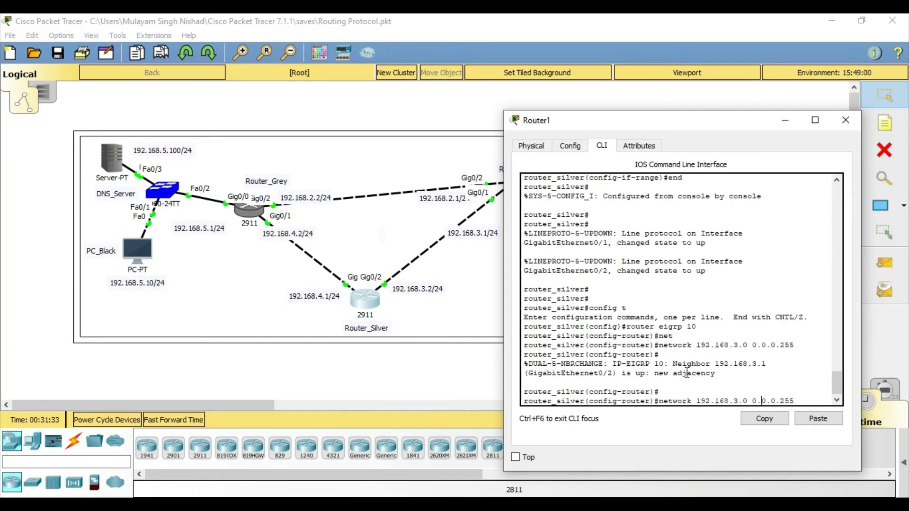
key("Left")
key("Left")
key("Left")
key("Left")
key("Left")
key("BackSpace")
type("4")
key("Return")
End the configuration session on Router_Silver and close its window.
type("end")
key("Return")
key("Return")
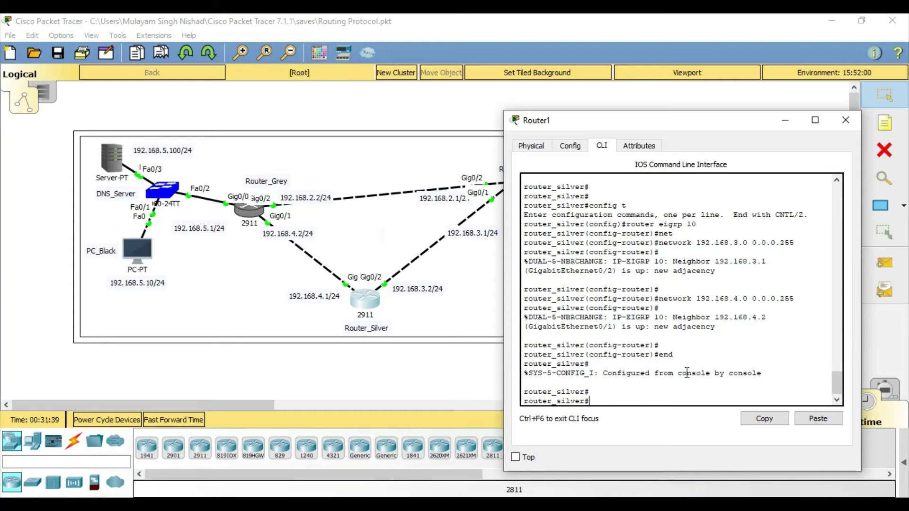
left_click(845, 120)
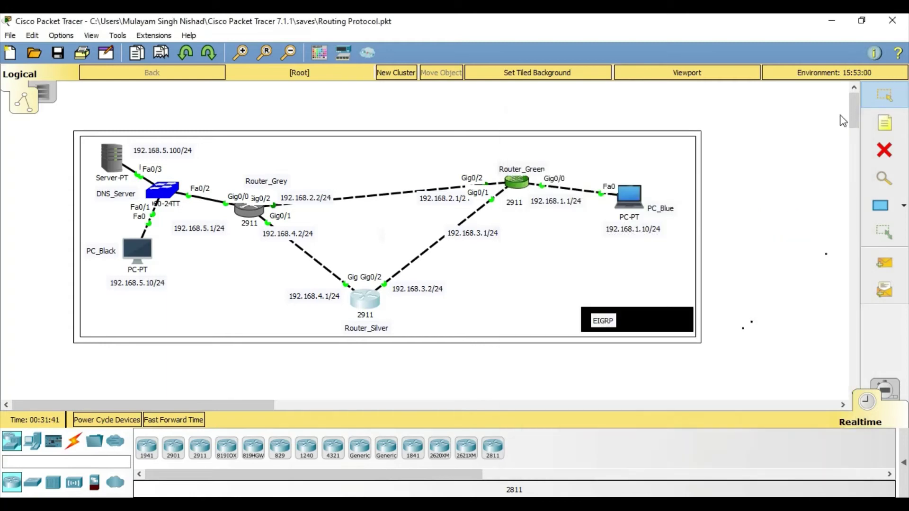
Repeat the ping to PC_Black at 192.168.5.10 twice from PC_Blue's command prompt.
left_click(630, 209)
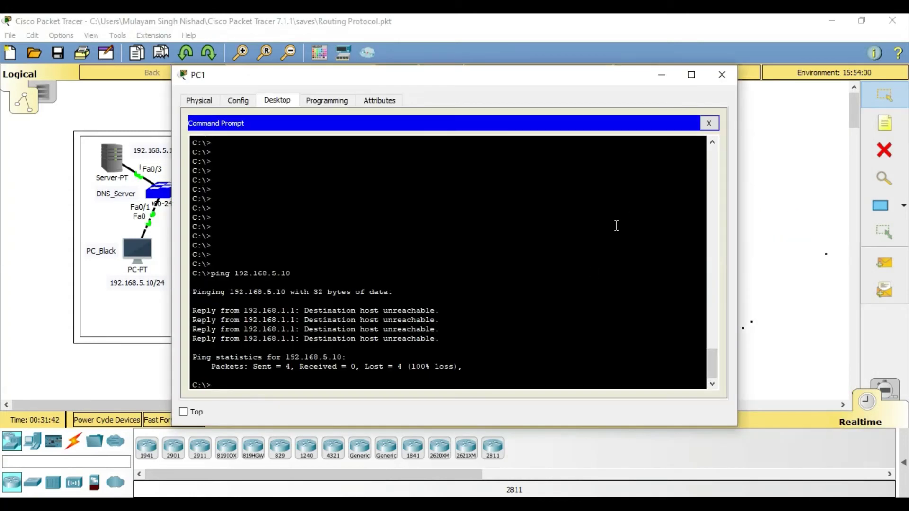
key("Up")
key("Return")
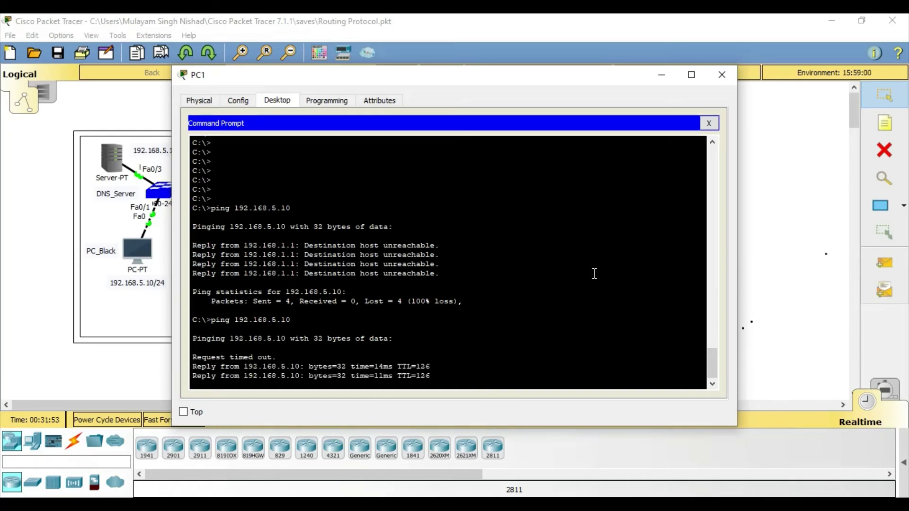
key("Up")
key("Return")
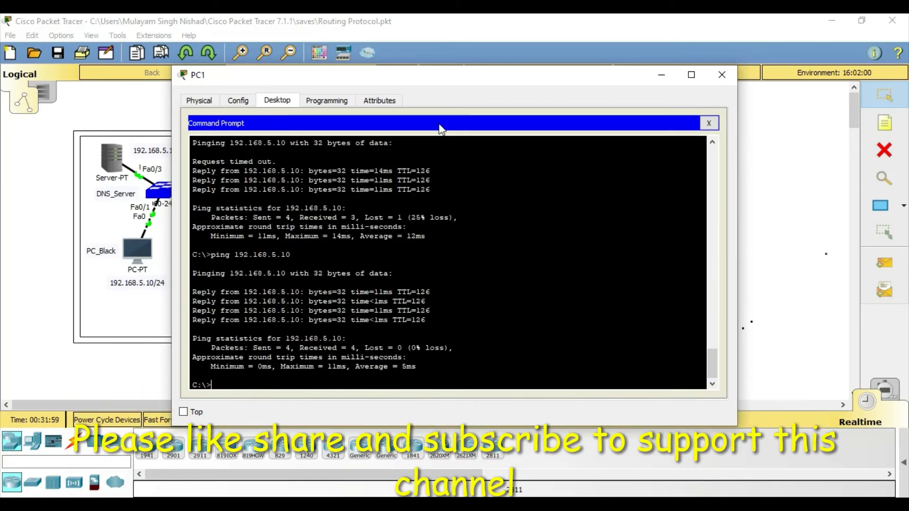
Ping the DNS server at 192.168.5.100 from PC_Blue's command prompt.
type("ping ")
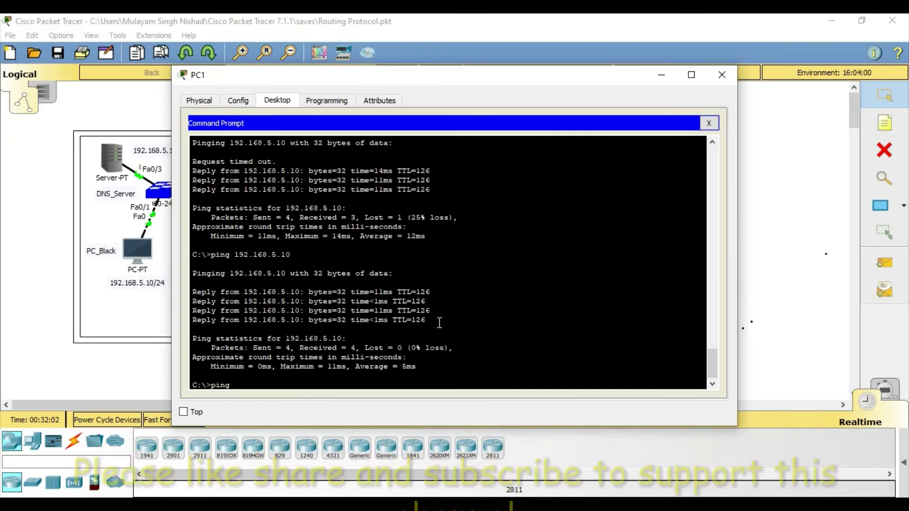
type("192.16+8.5.")
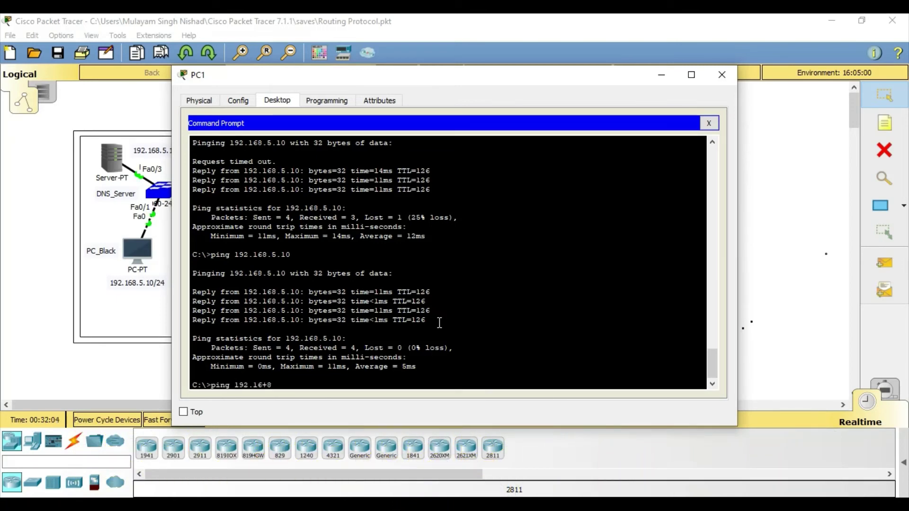
key("BackSpace")
key("BackSpace")
key("BackSpace")
key("BackSpace")
key("BackSpace")
type("8.5.5")
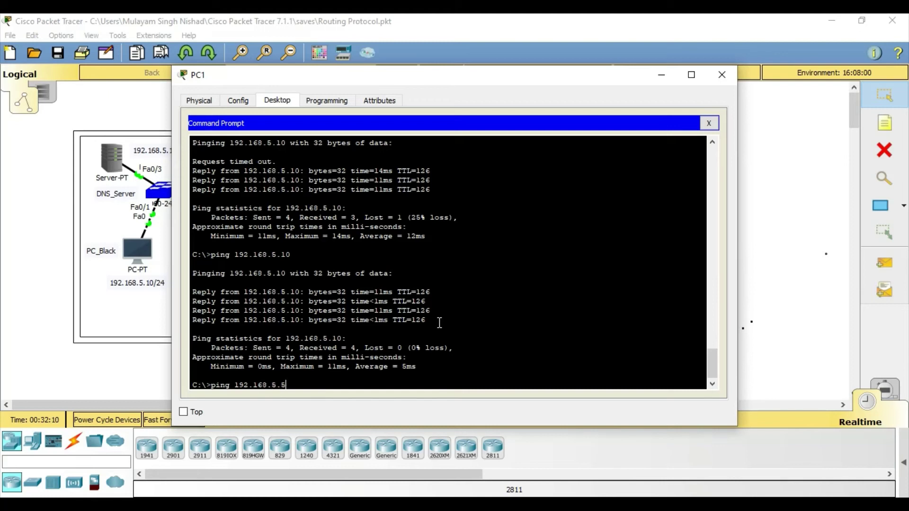
key("BackSpace")
type("100")
key("Return")
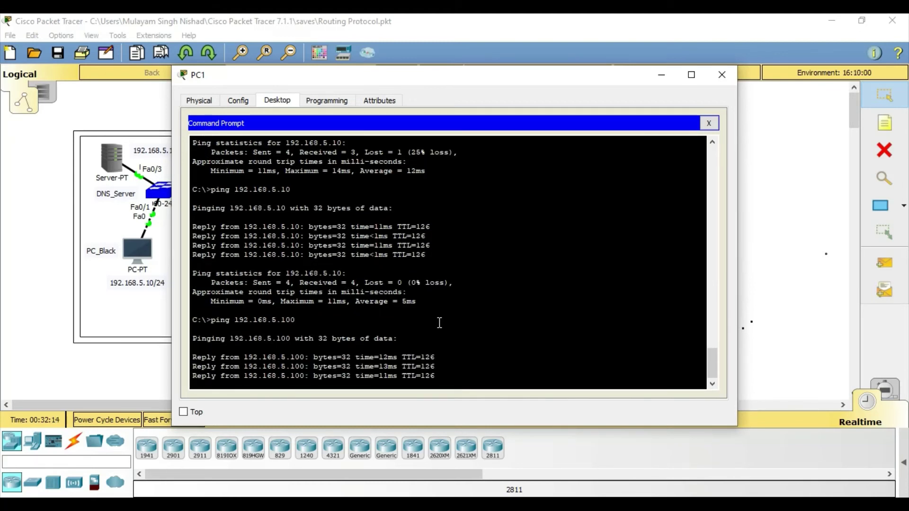
Ping Router_Grey by its host name router_grey from PC_Blue, and close PC_Blue's window.
type("pig")
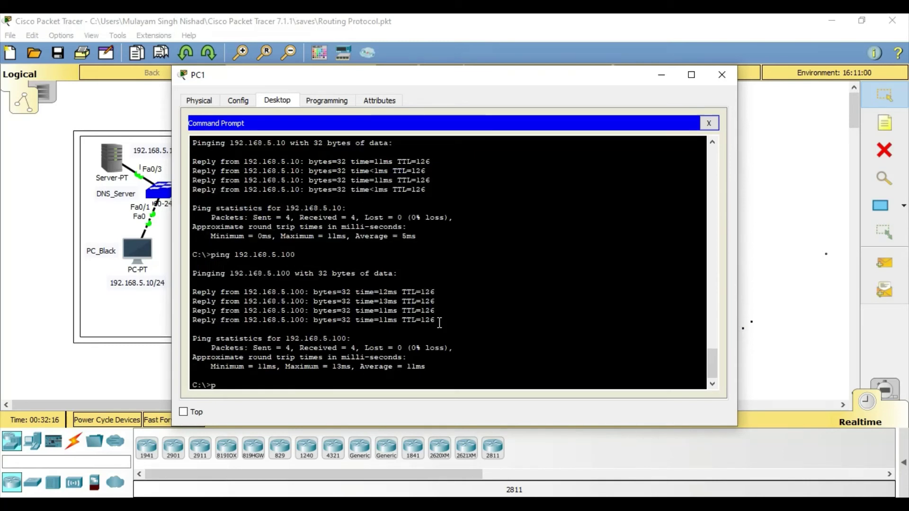
key("BackSpace")
type("ng rouer")
key("BackSpace")
key("BackSpace")
type("ter_")
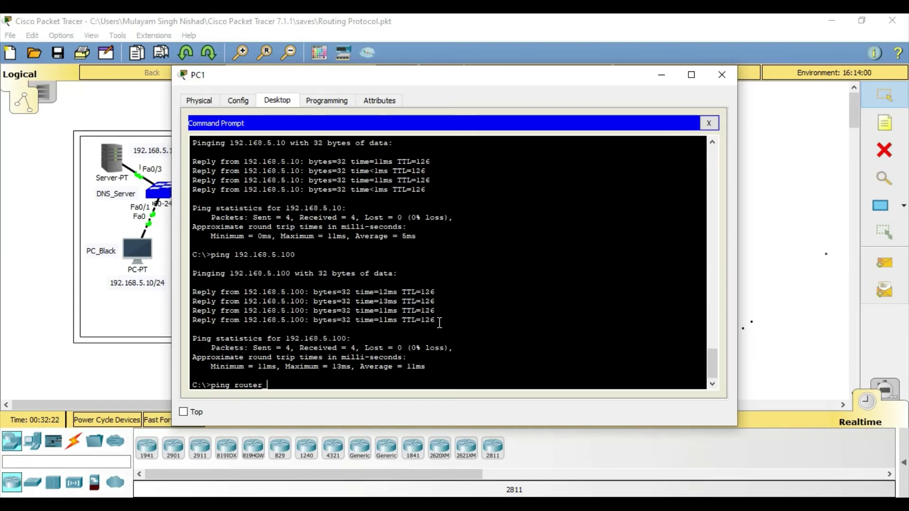
type(" grey")
key("Return")
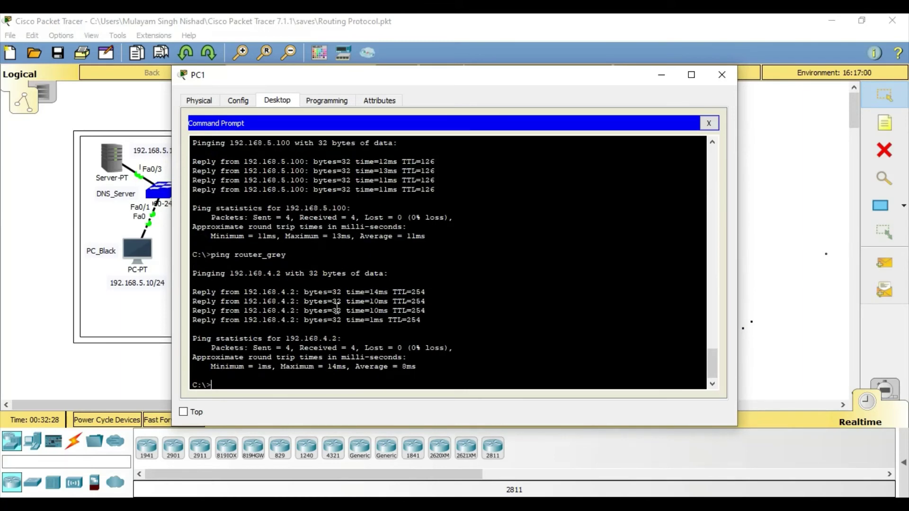
double_click(474, 75)
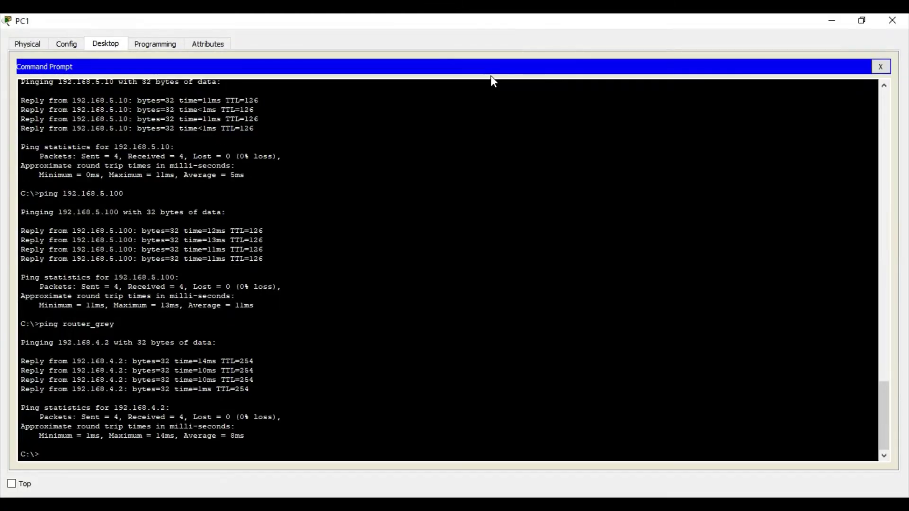
left_click(893, 21)
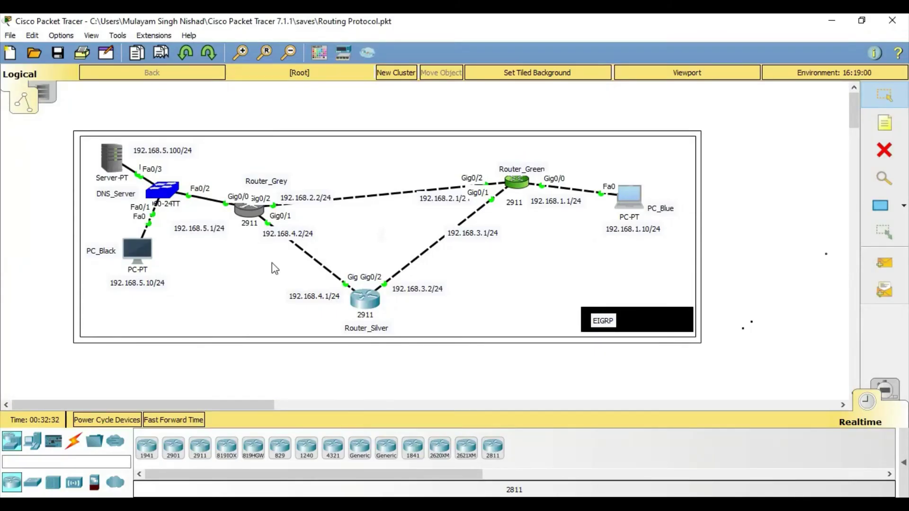
Open PC_Black's command prompt and ping PC_Blue by its host name pc_blue.
left_click(138, 251)
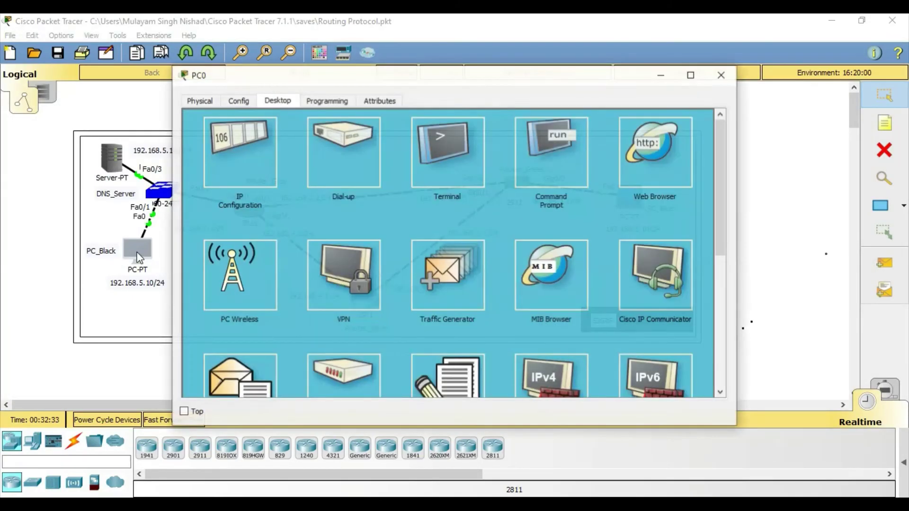
left_click(543, 158)
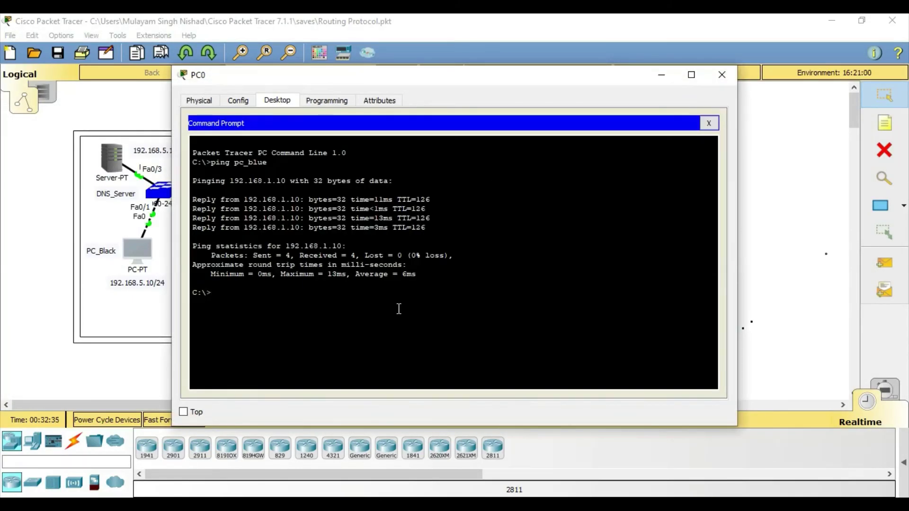
type("ping pc")
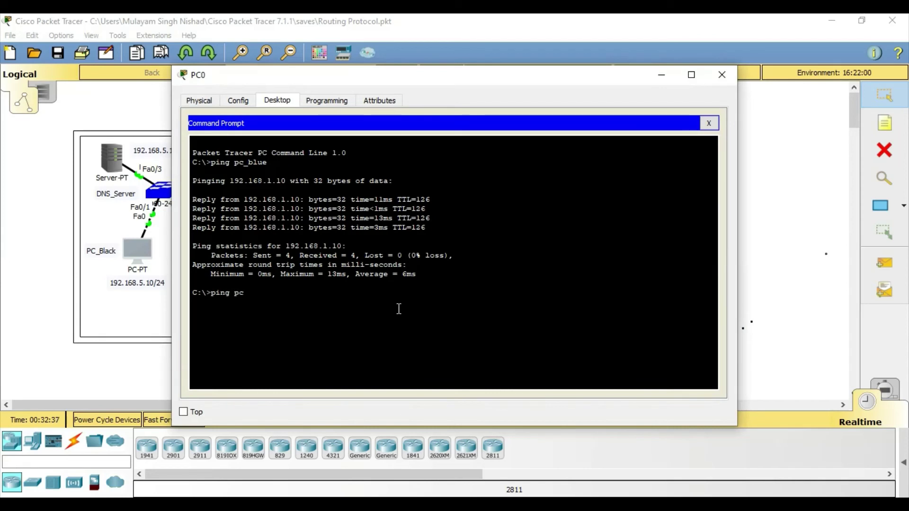
type("_blue")
key("Return")
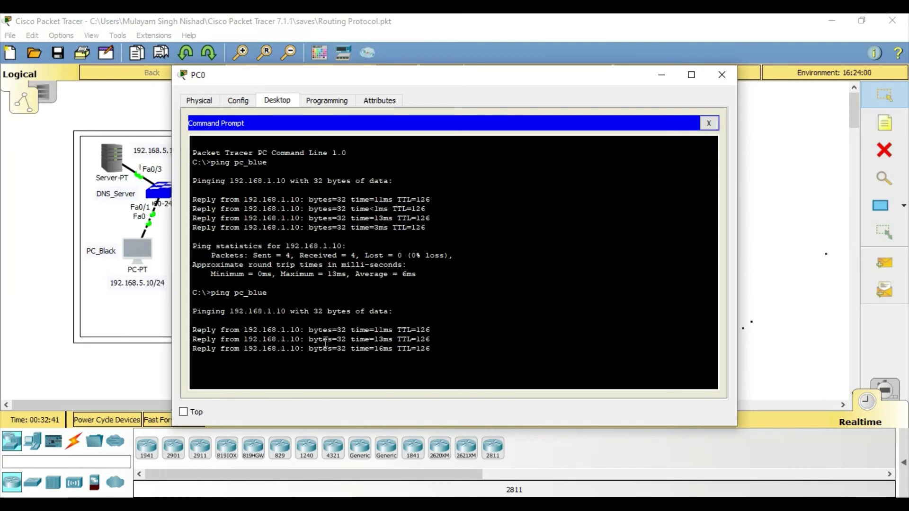
Ping Router_Green by its host name router_green from PC_Black.
type("p")
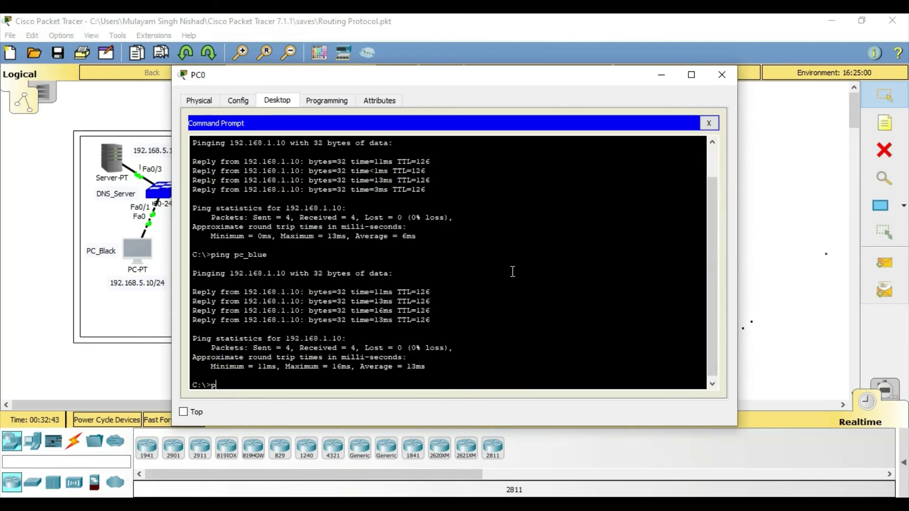
type("ing router_green")
key("Return")
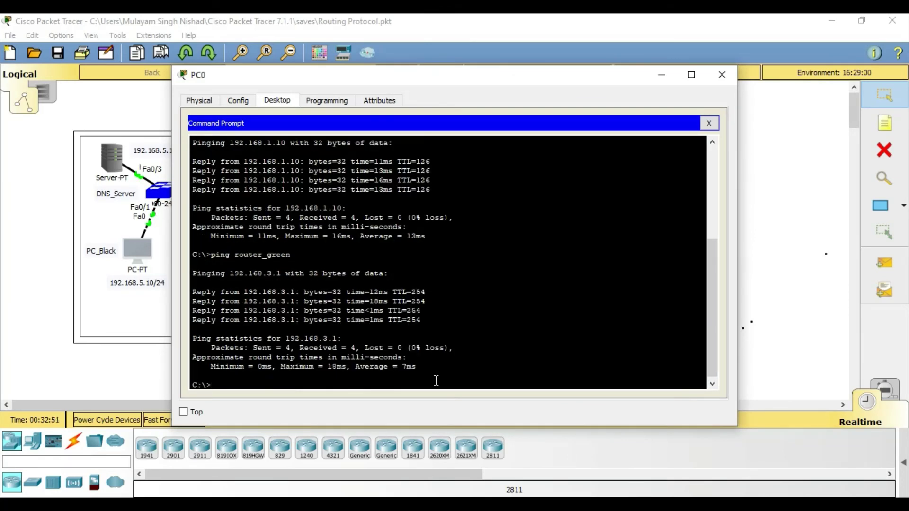
Ping the DNS server by its host name dns_server from PC_Black, and close PC_Black's window.
type("ping dns_server")
key("Return")
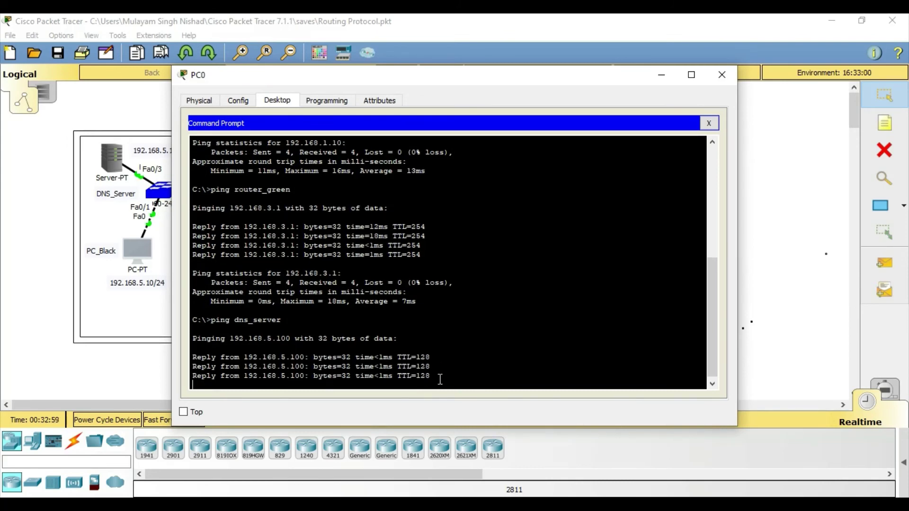
left_click(722, 75)
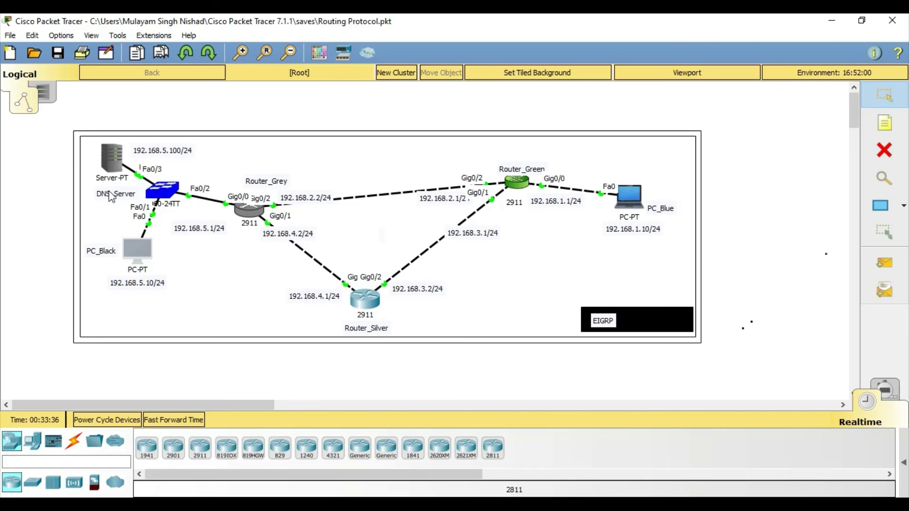
Review the DNS service's A records for the server, PCs and routers on DNS_Server, and close its window.
left_click(113, 159)
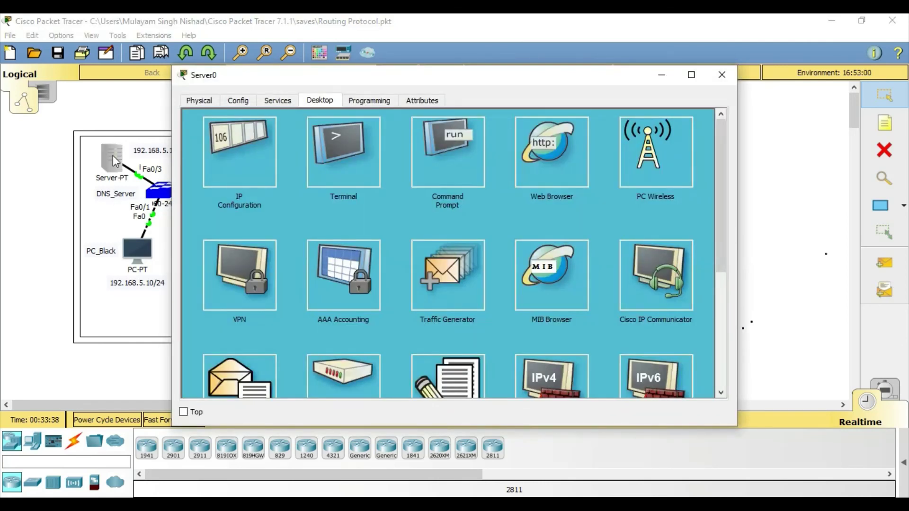
left_click(278, 101)
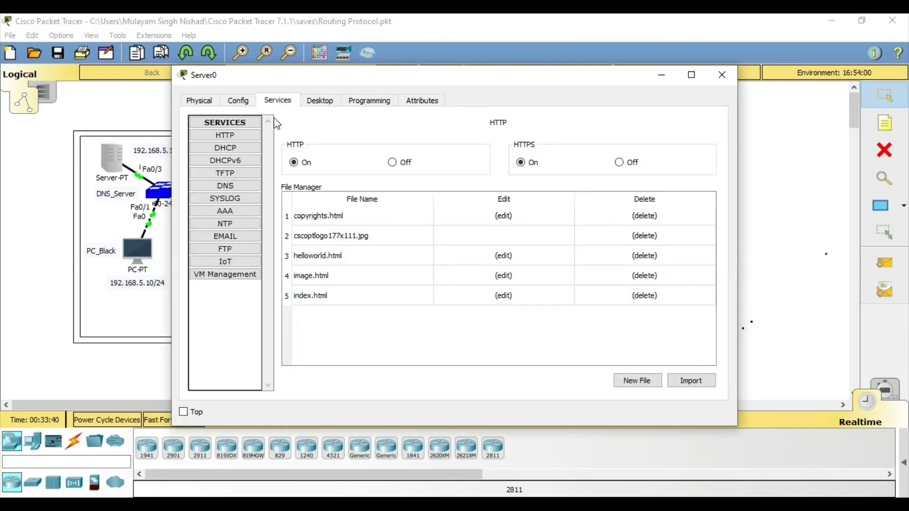
left_click(238, 187)
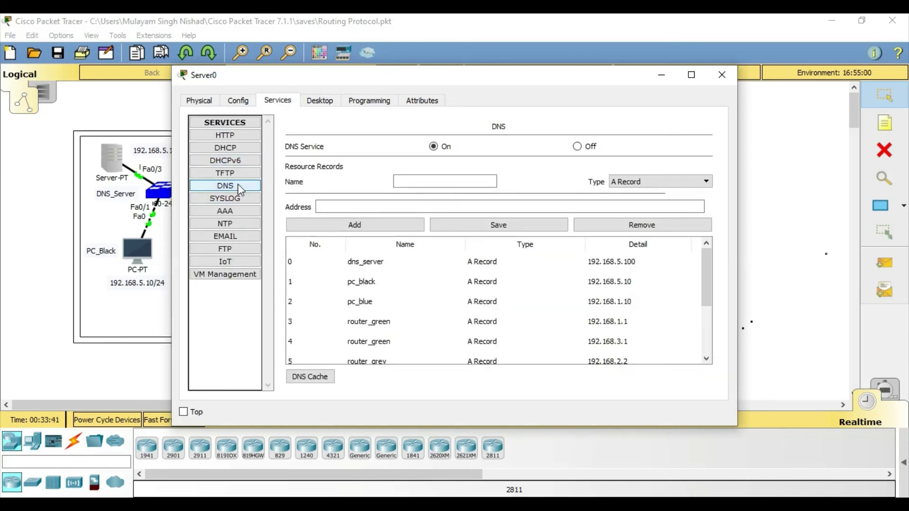
left_click(374, 263)
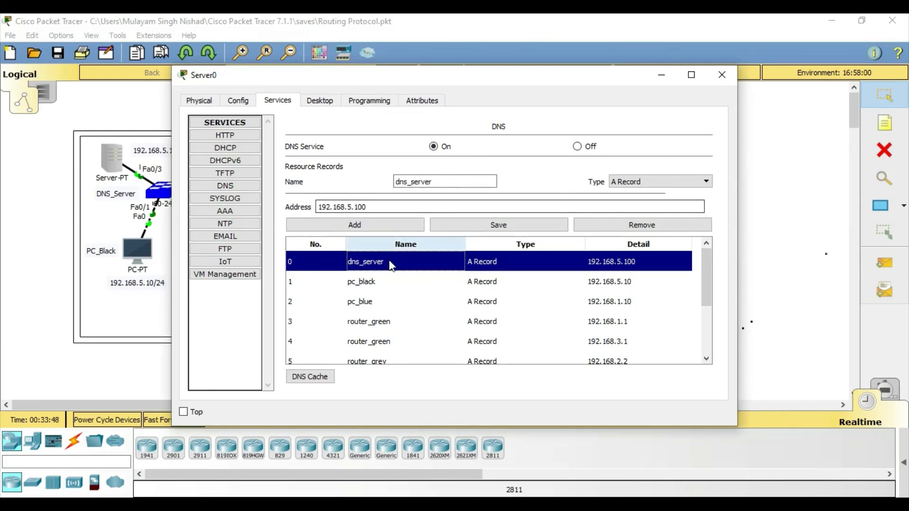
left_click(371, 289)
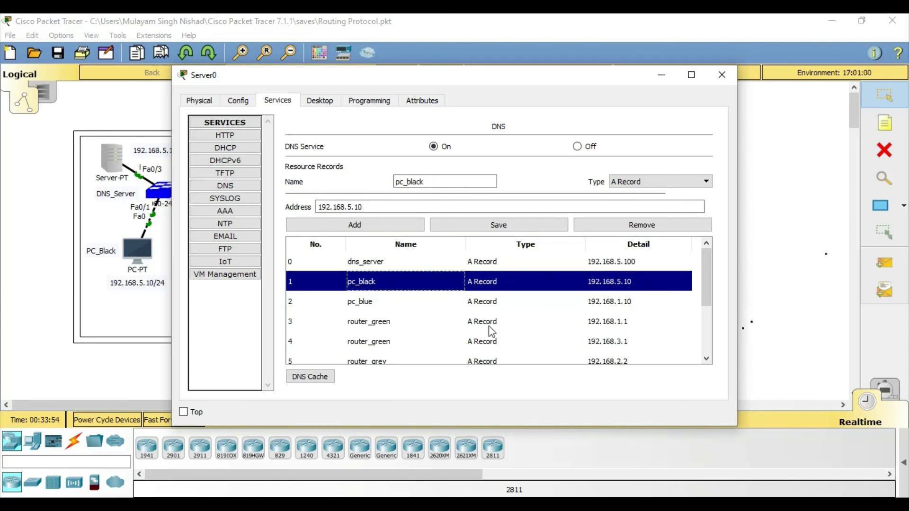
left_click(378, 324)
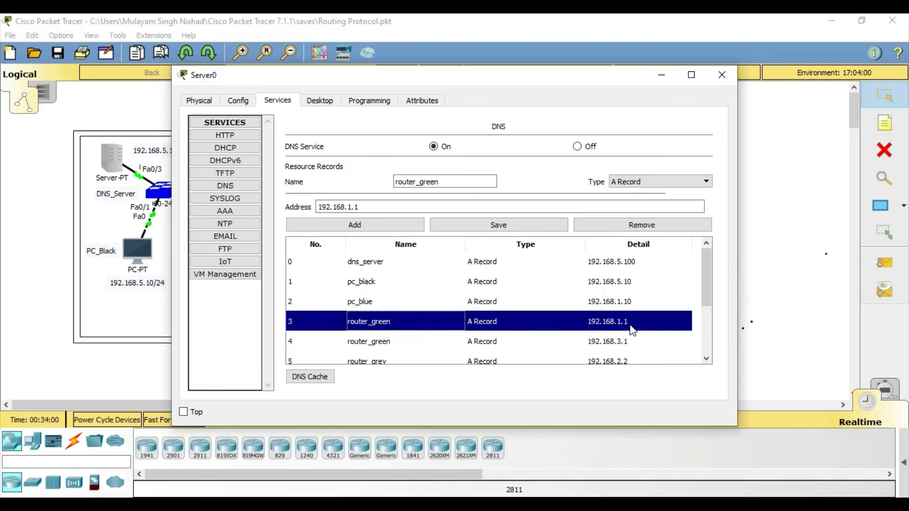
scroll(631, 330, "down", 1)
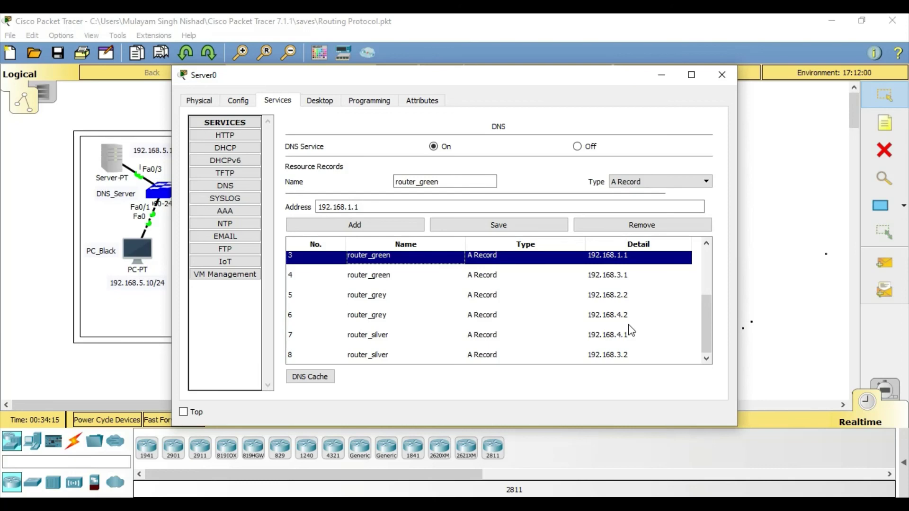
left_click(721, 74)
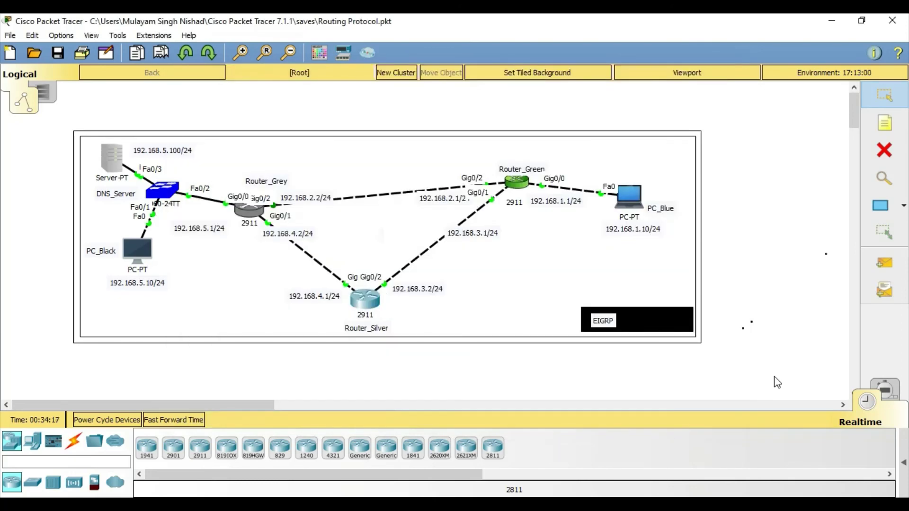